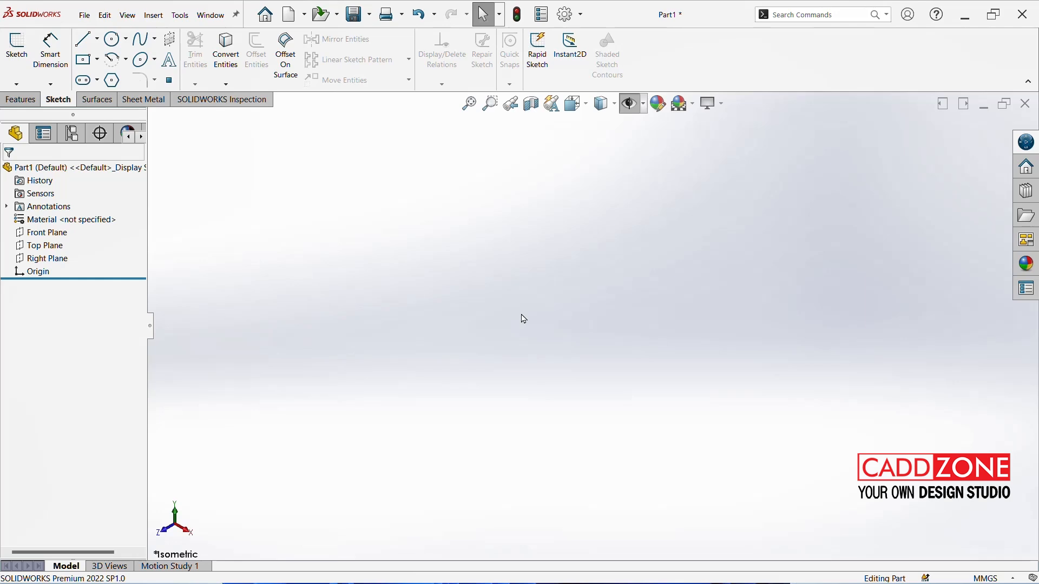
Start a new sketch on the Front Plane and clear the plane selection
click(51, 238)
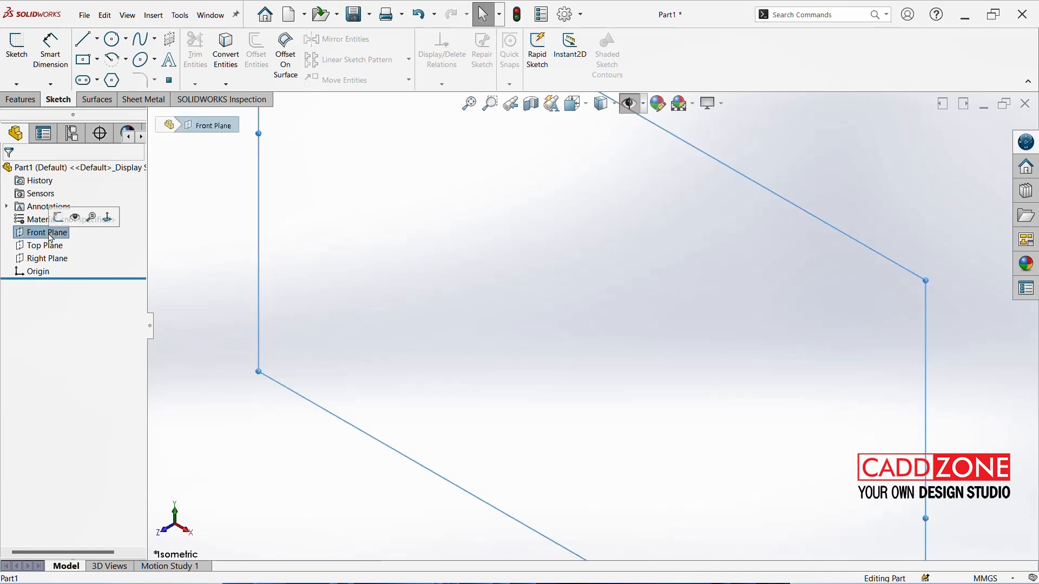
click(107, 217)
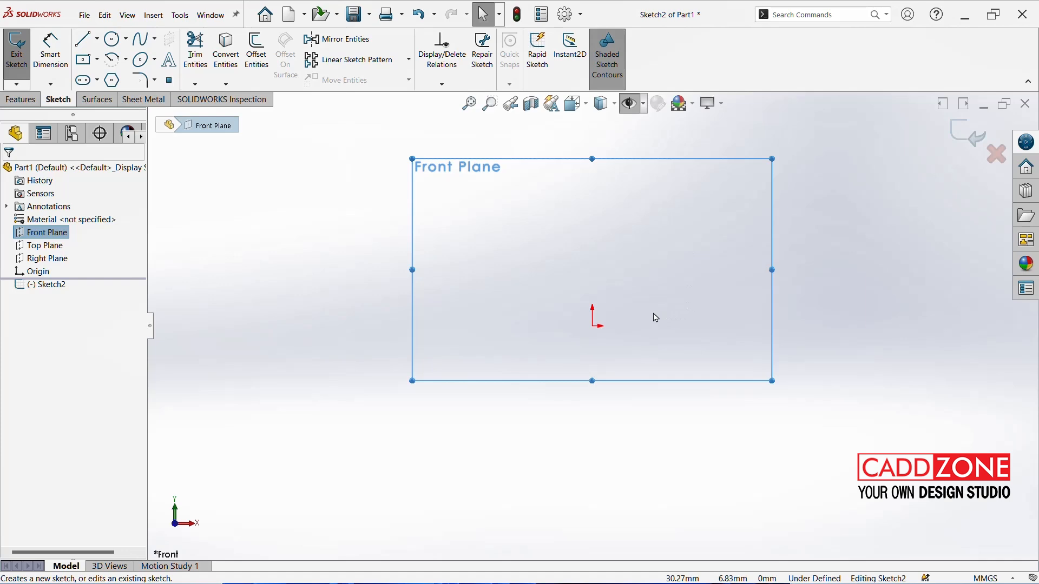
mouse_move(675, 301)
ctrl+middle_down()
mouse_move(673, 343)
mouse_move(622, 371)
ctrl+middle_up()
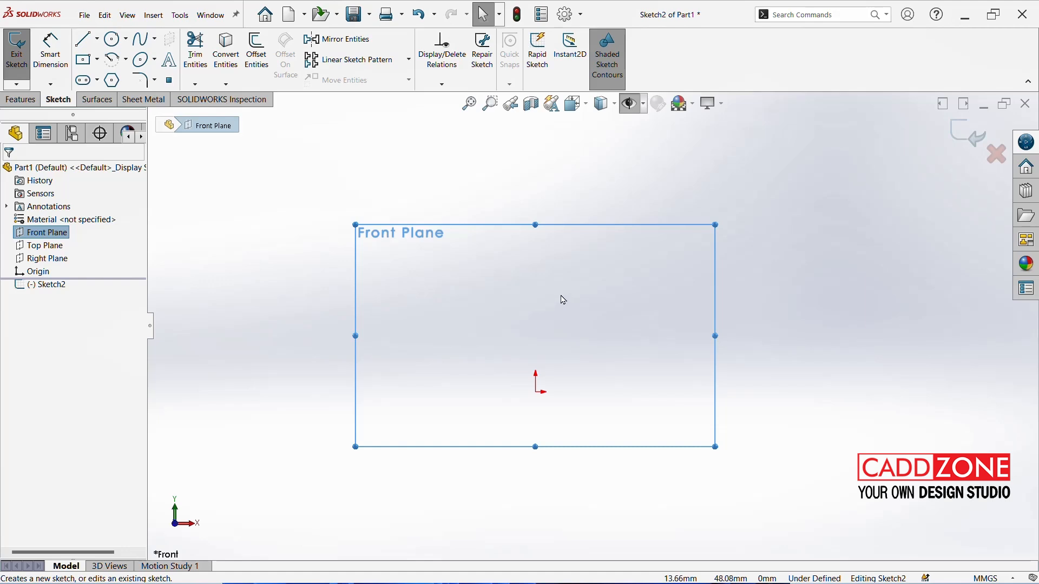
click(610, 210)
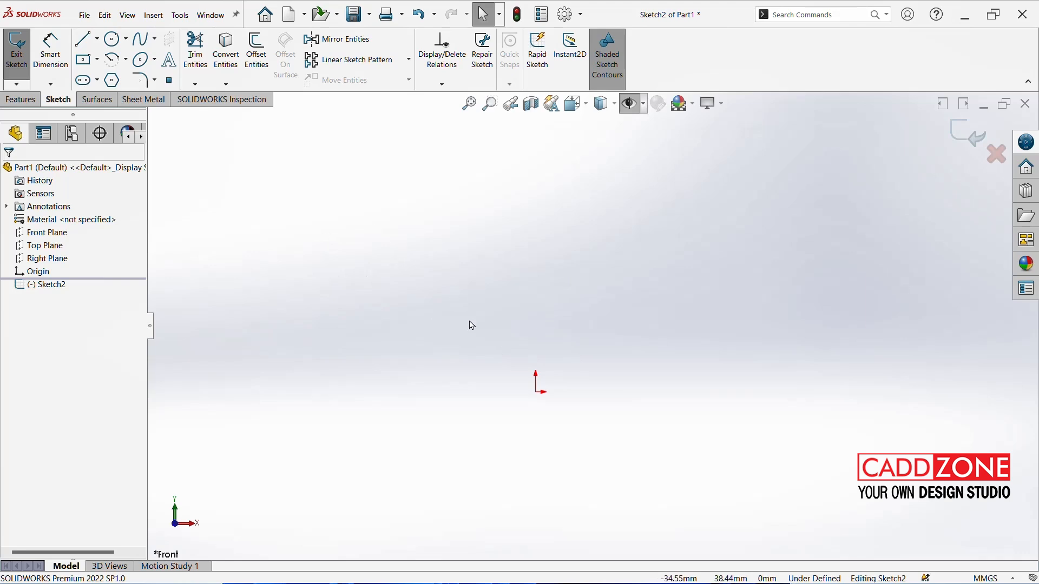
Sketch a vertical centerline about 95 mm long upward from the origin
click(98, 40)
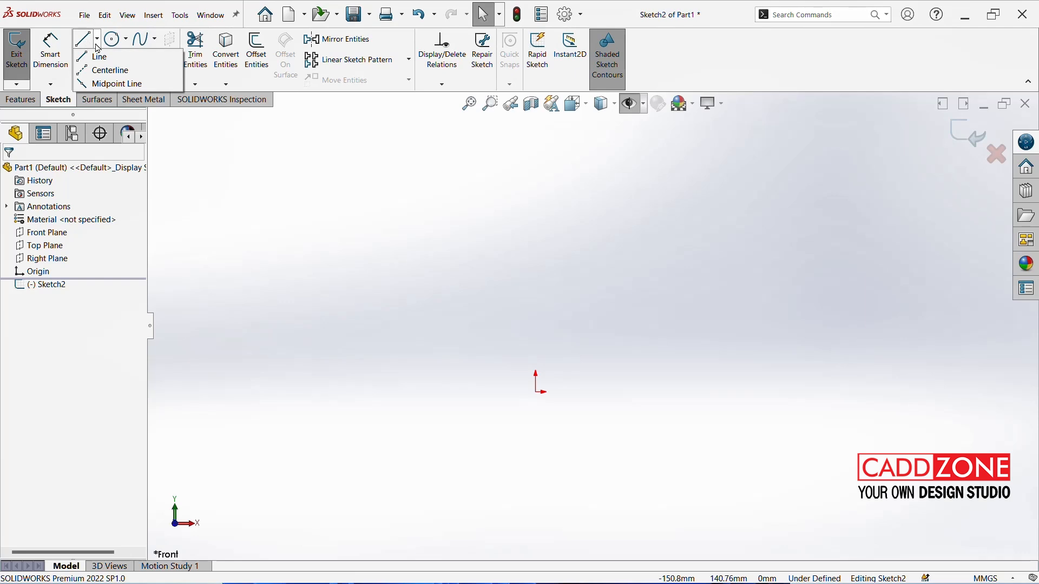
click(233, 182)
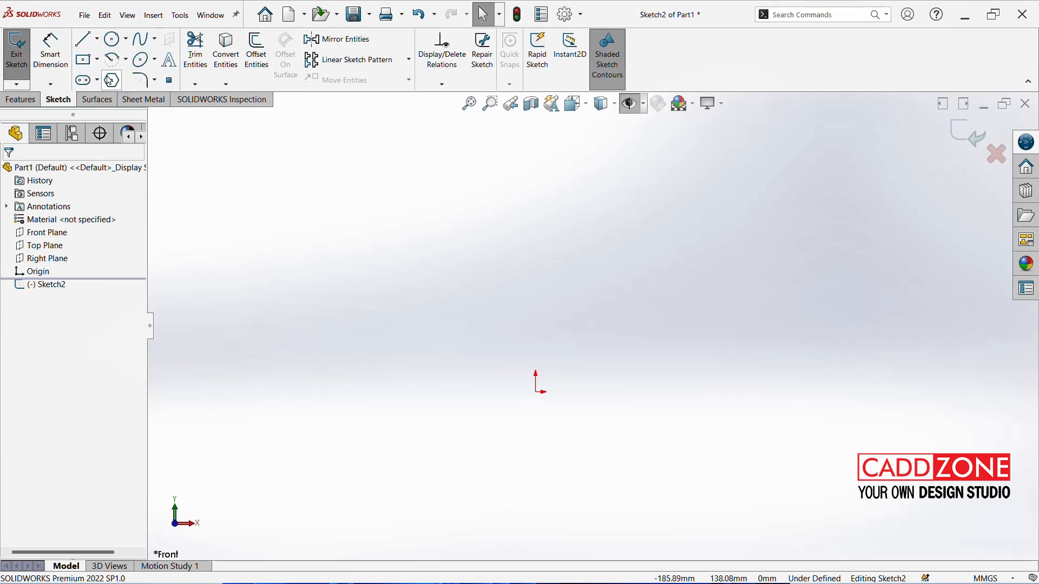
click(98, 40)
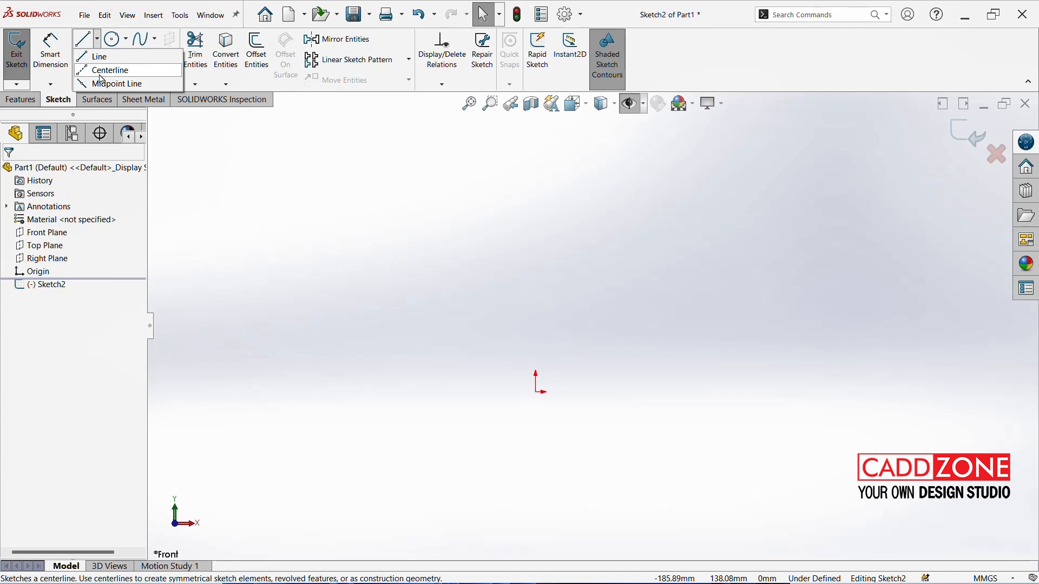
click(101, 75)
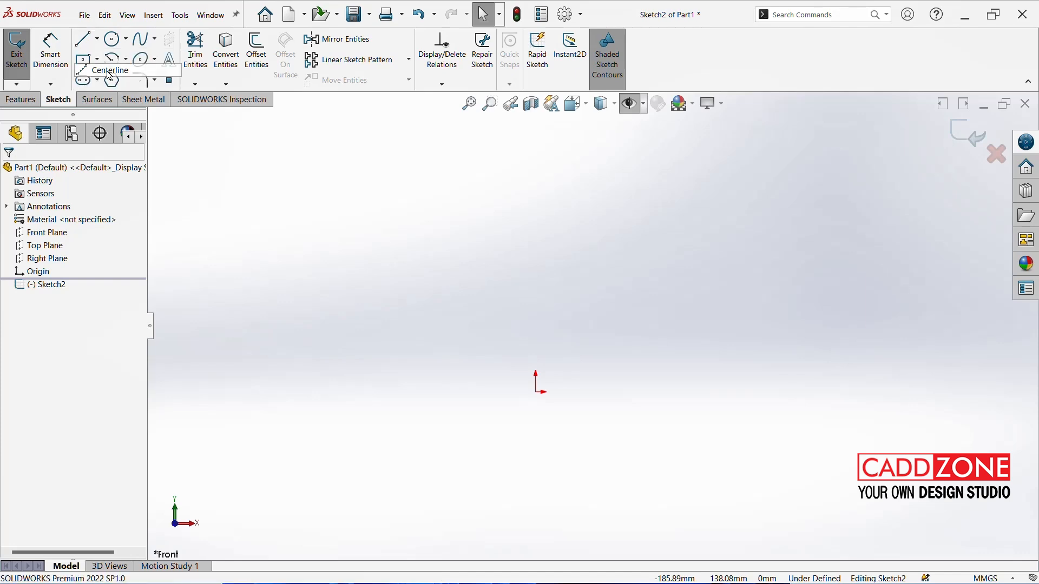
click(535, 392)
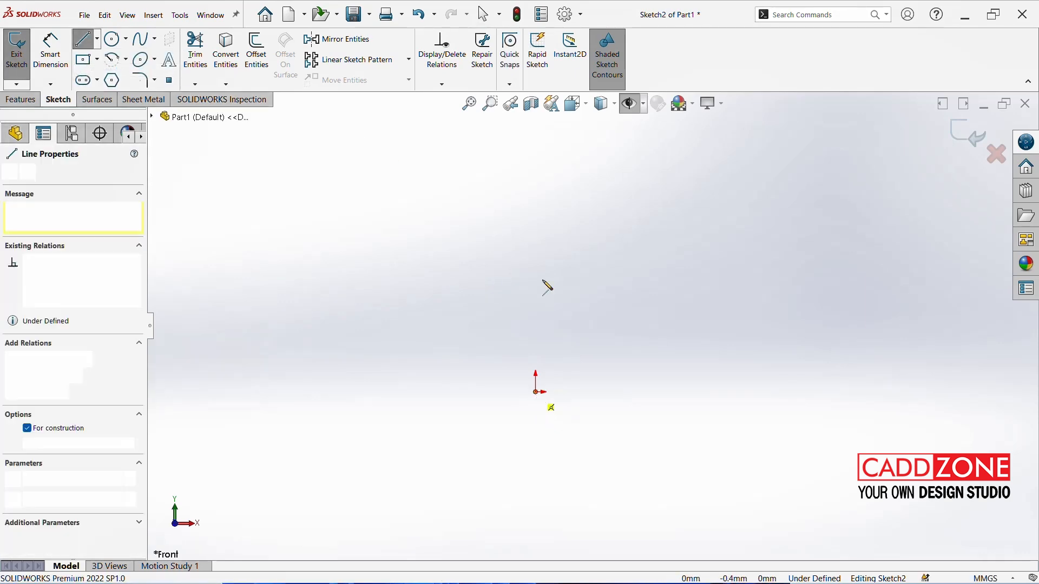
click(536, 200)
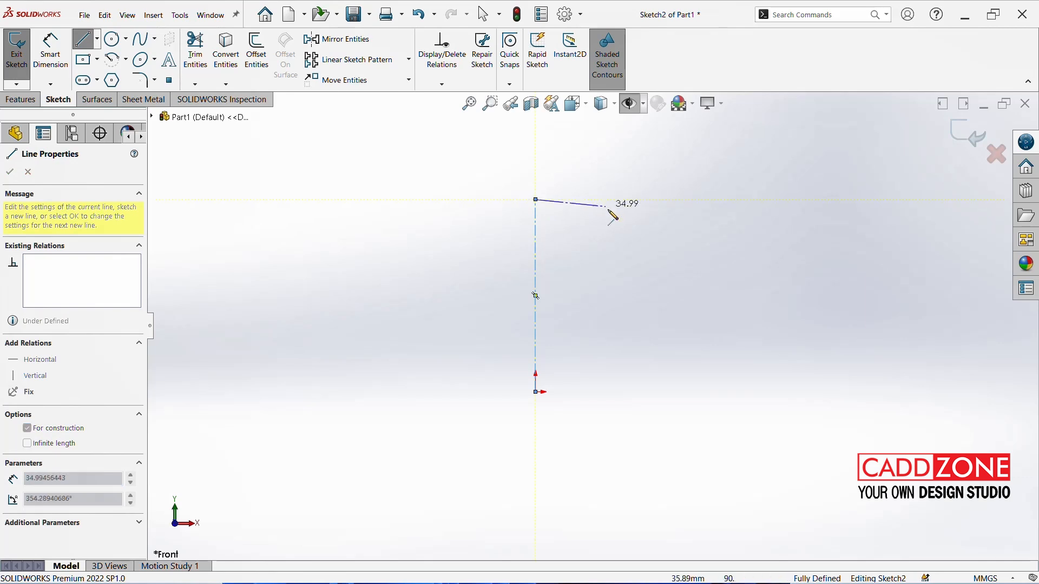
key(Escape)
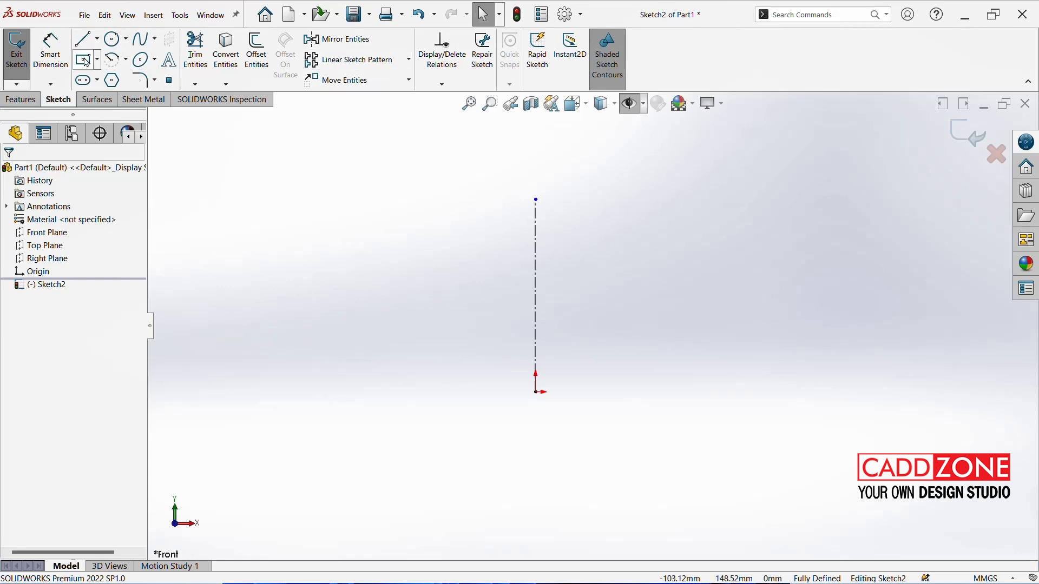
Sketch a closed inverted-T profile right of the centerline, level with the origin, with a base about 14 mm high and a stem about 31 mm tall
click(83, 39)
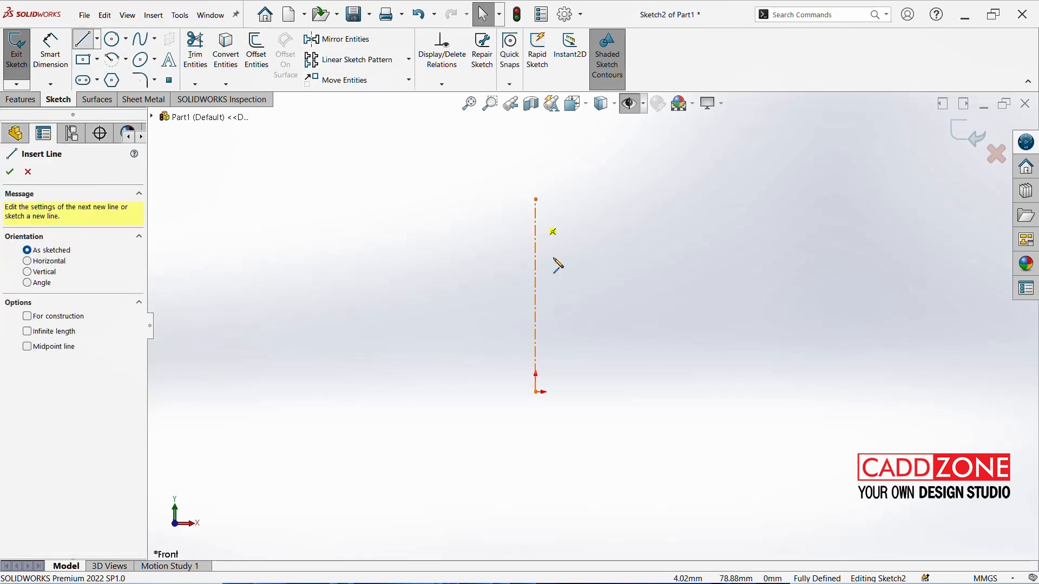
click(587, 392)
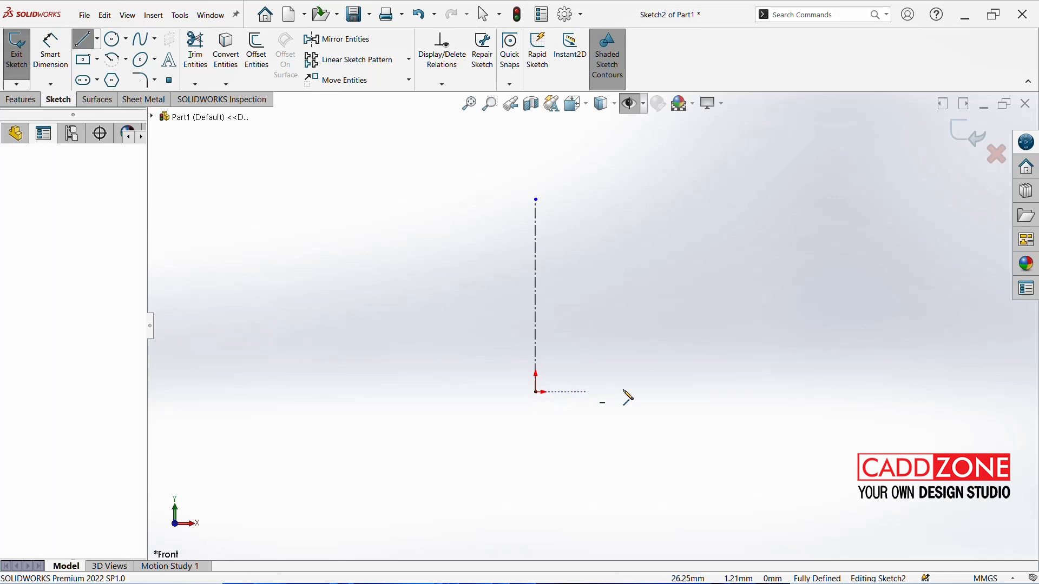
click(686, 391)
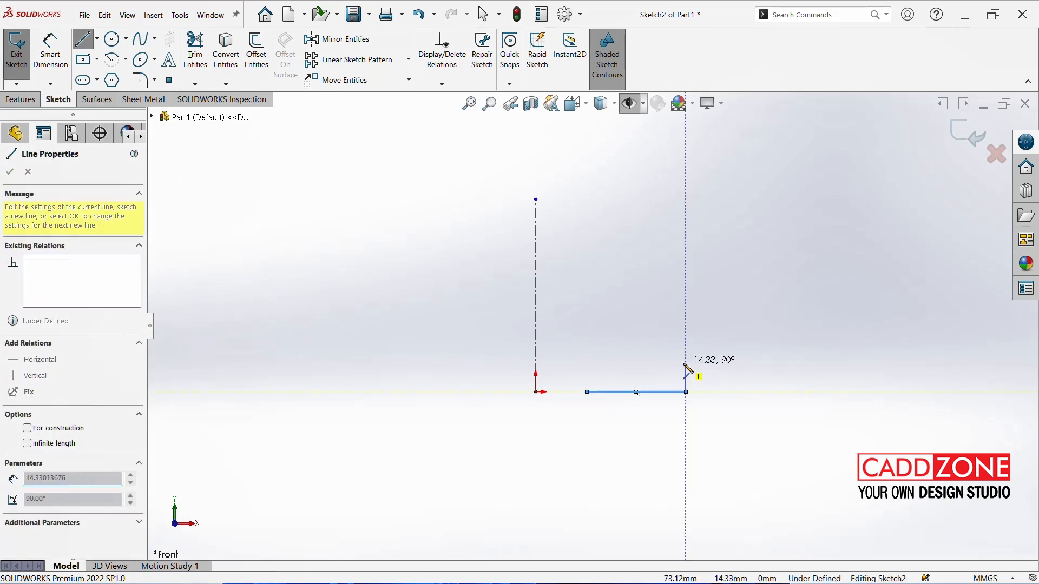
click(686, 362)
click(643, 363)
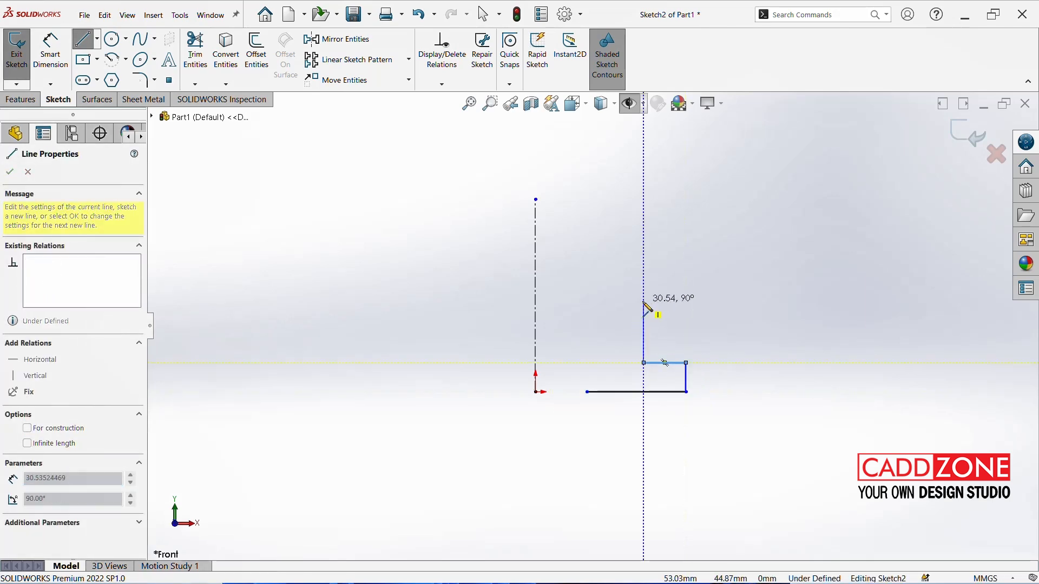
click(643, 301)
click(617, 301)
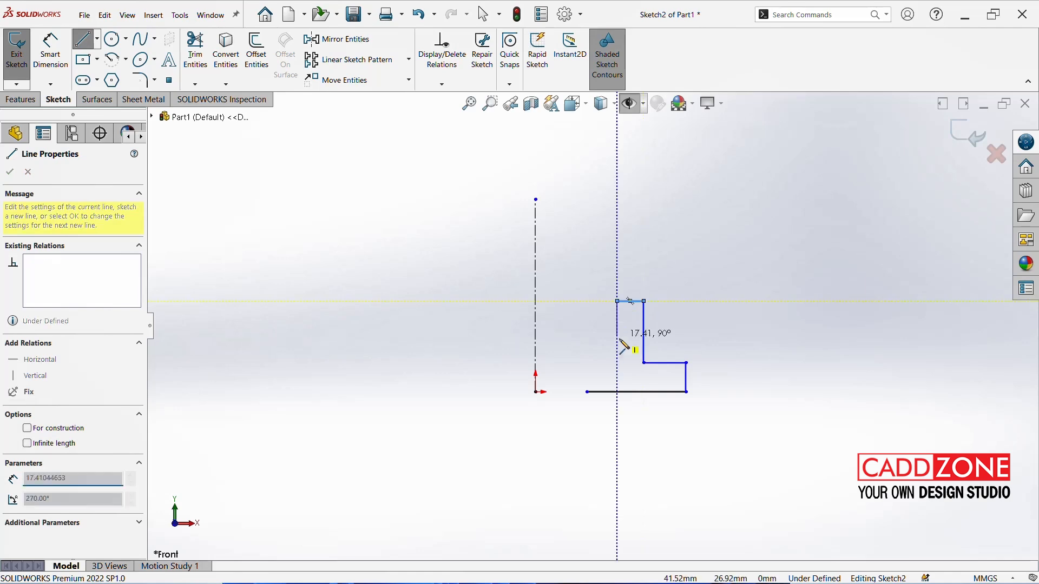
click(617, 362)
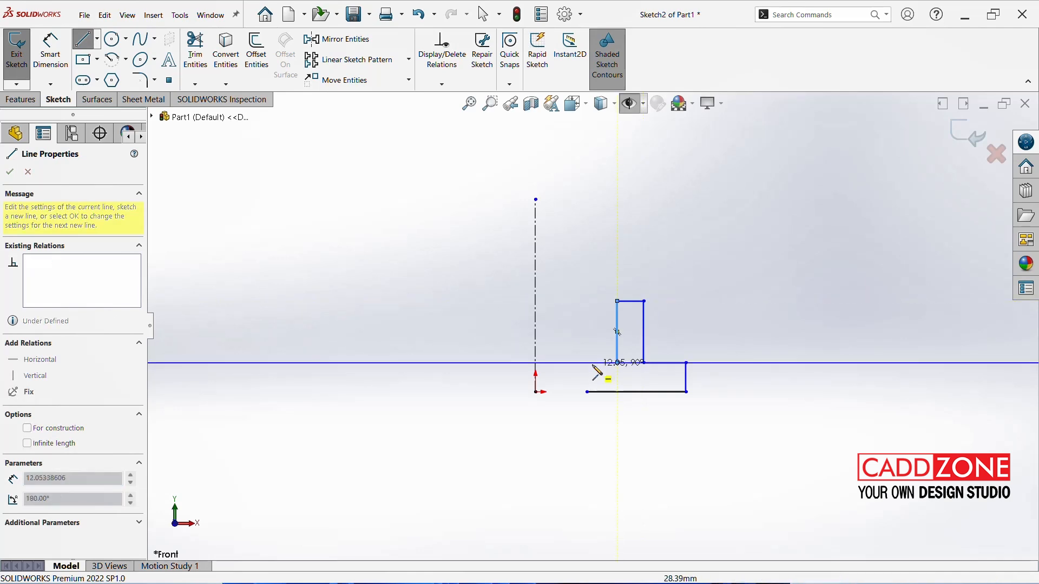
click(587, 362)
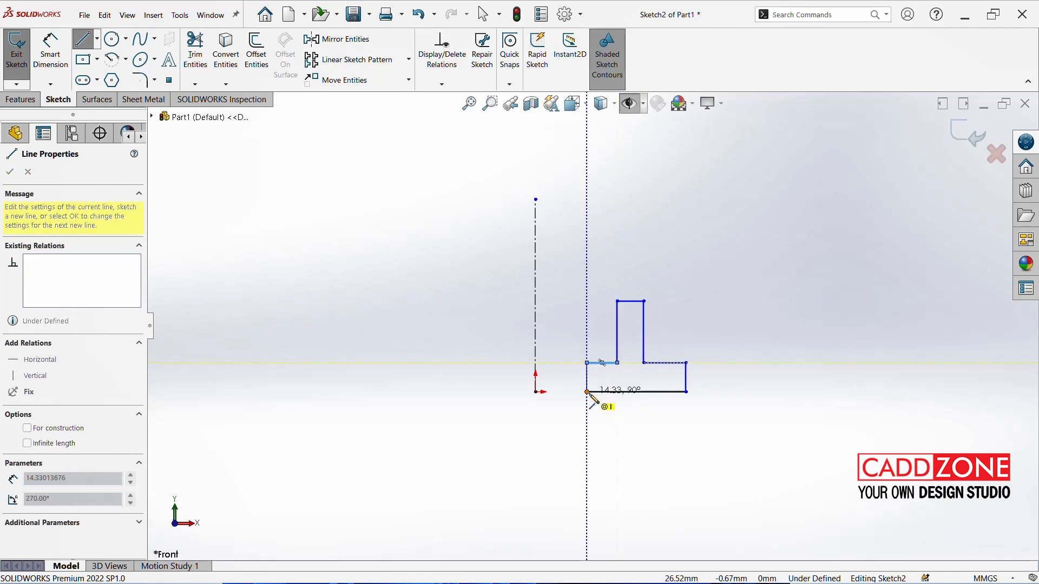
click(587, 392)
key(Escape)
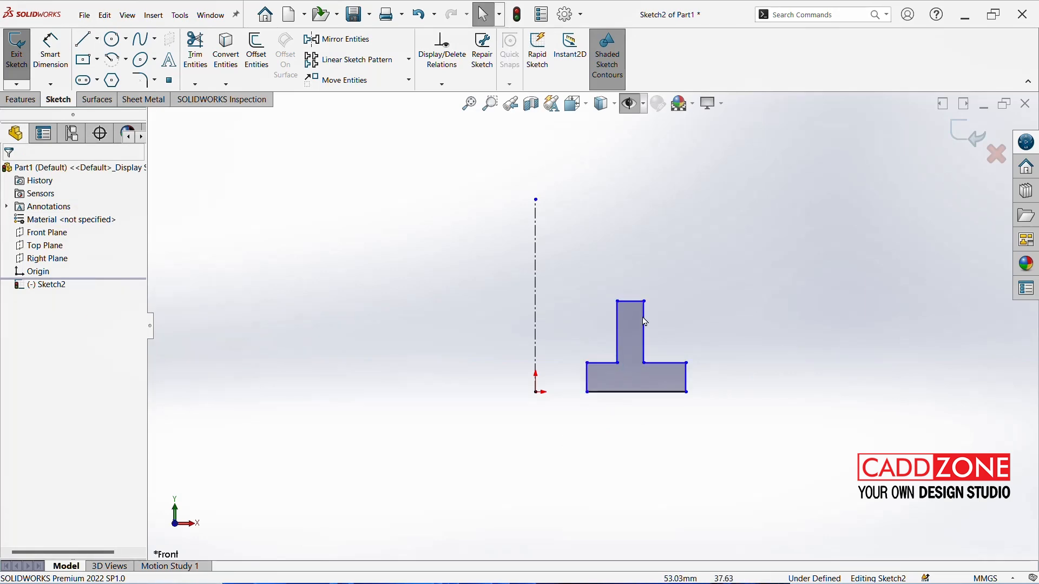
Mirror all lines of the inverted-T profile about the vertical centerline
drag(561, 275, 732, 419)
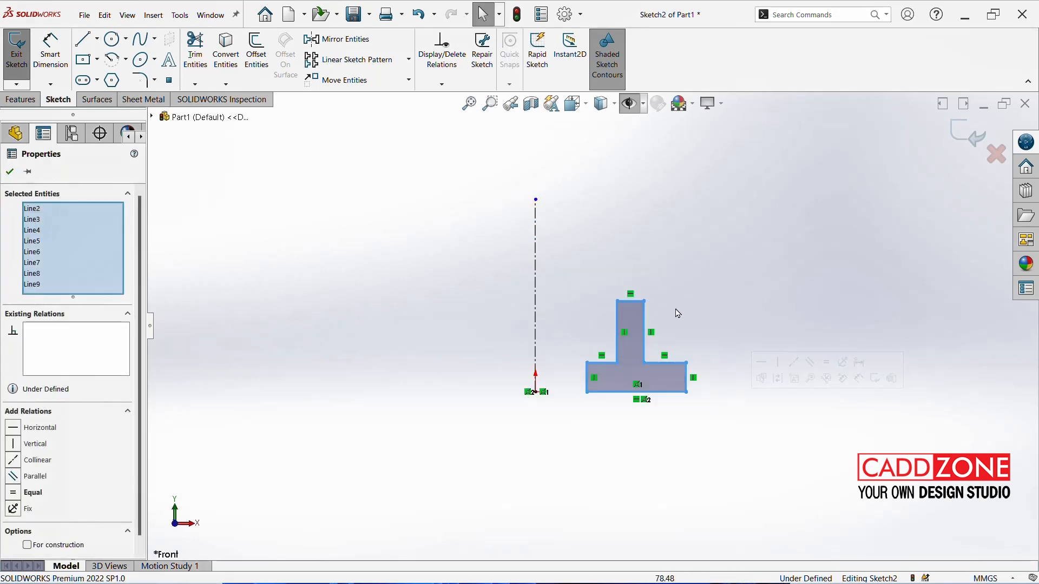
click(536, 274)
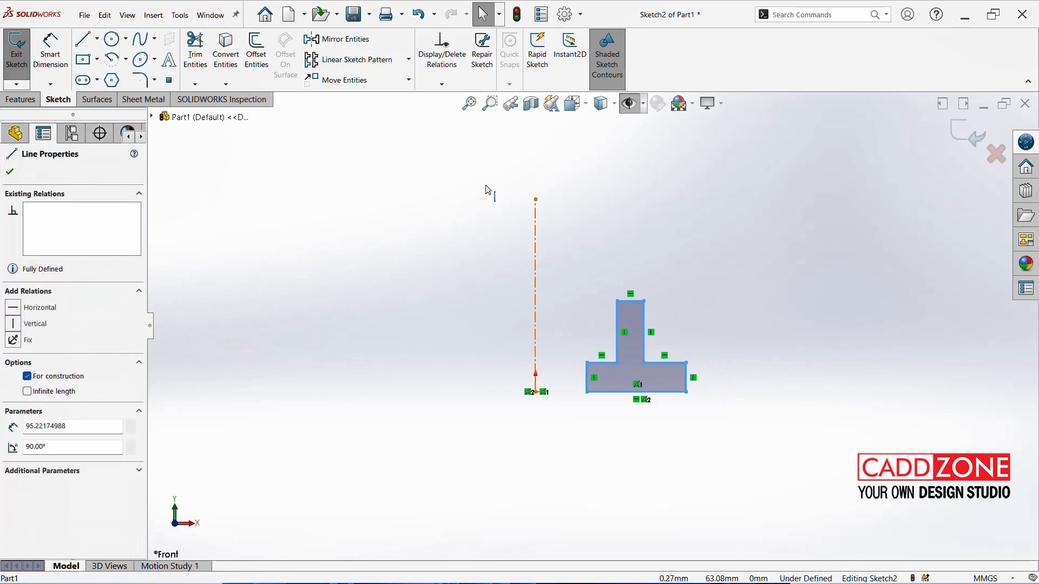
click(337, 39)
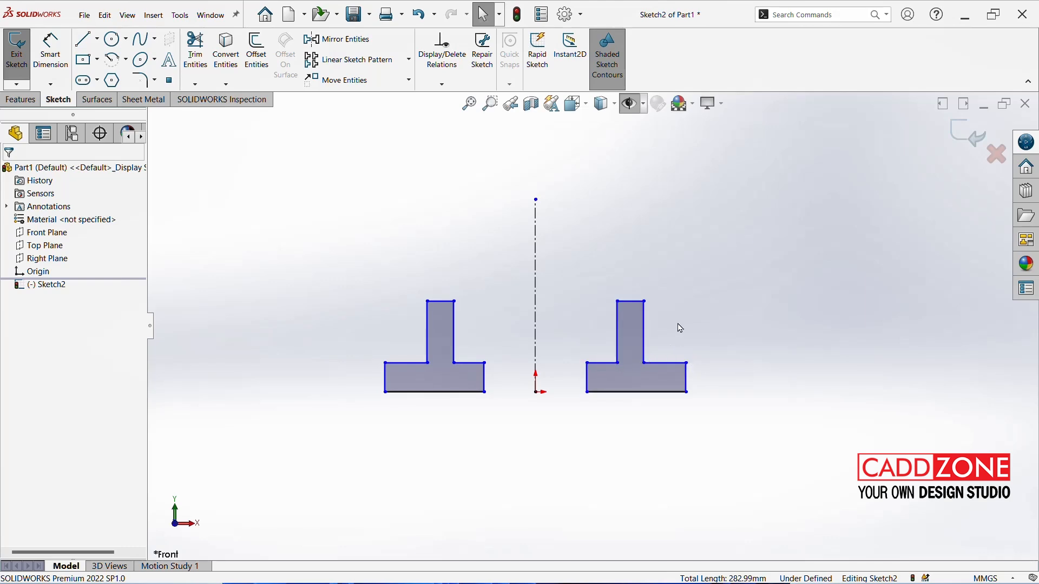
Make the two upper base edges on either side of the right profile's stem equal in length
click(602, 368)
ctrl+click(668, 366)
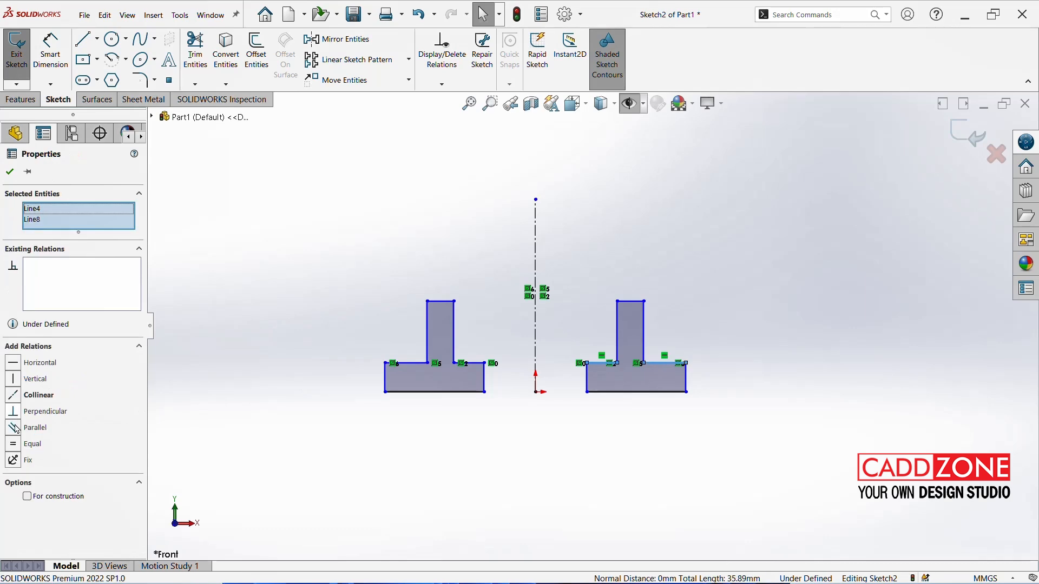
click(13, 446)
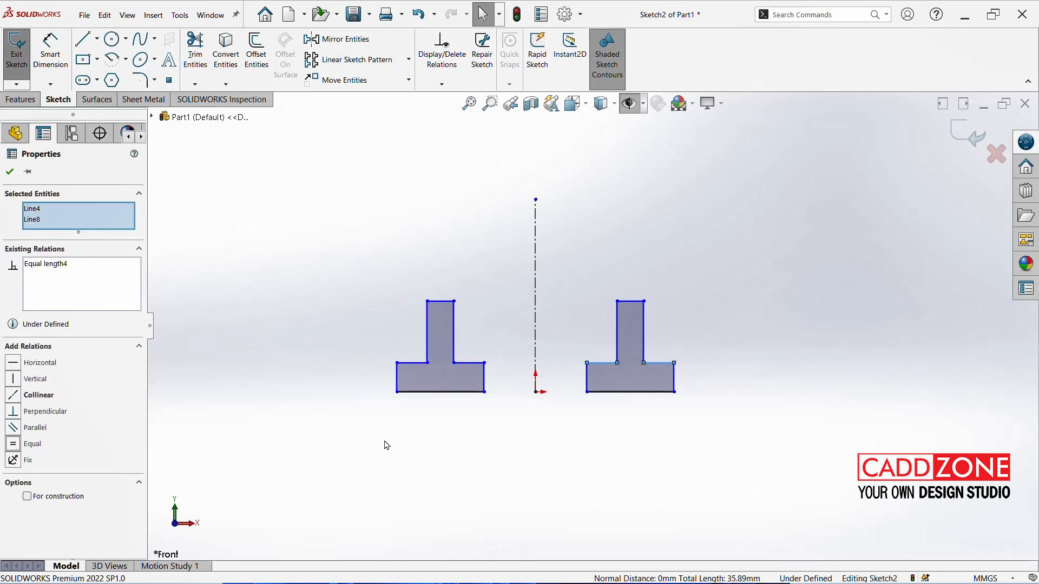
Move the right profile's outer base edge outward and shift its stem's inner edge slightly away from the centerline
click(688, 373)
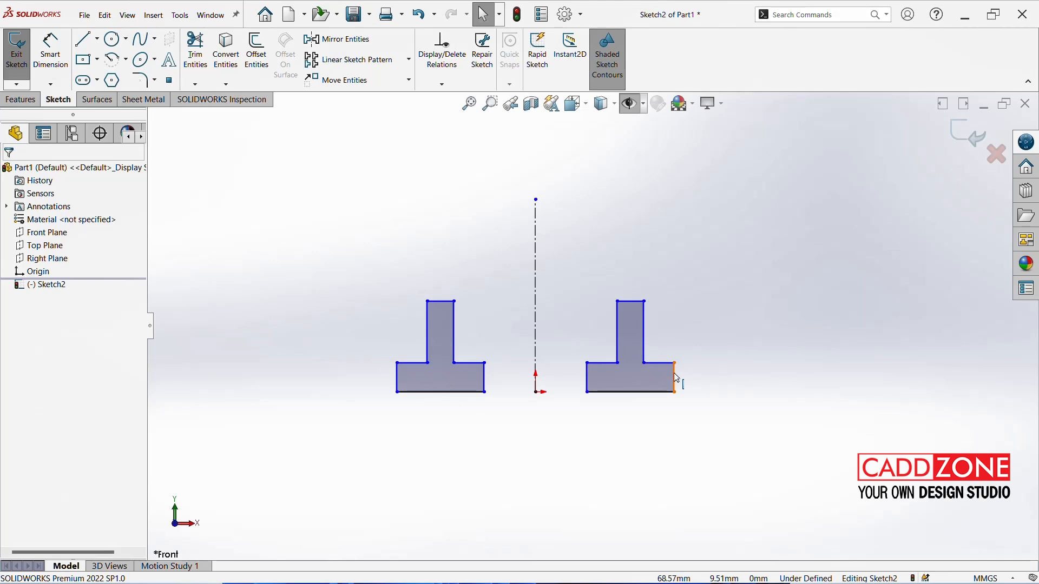
mouse_move(677, 379)
mouse_down()
mouse_move(698, 381)
mouse_move(678, 388)
mouse_move(688, 379)
mouse_up()
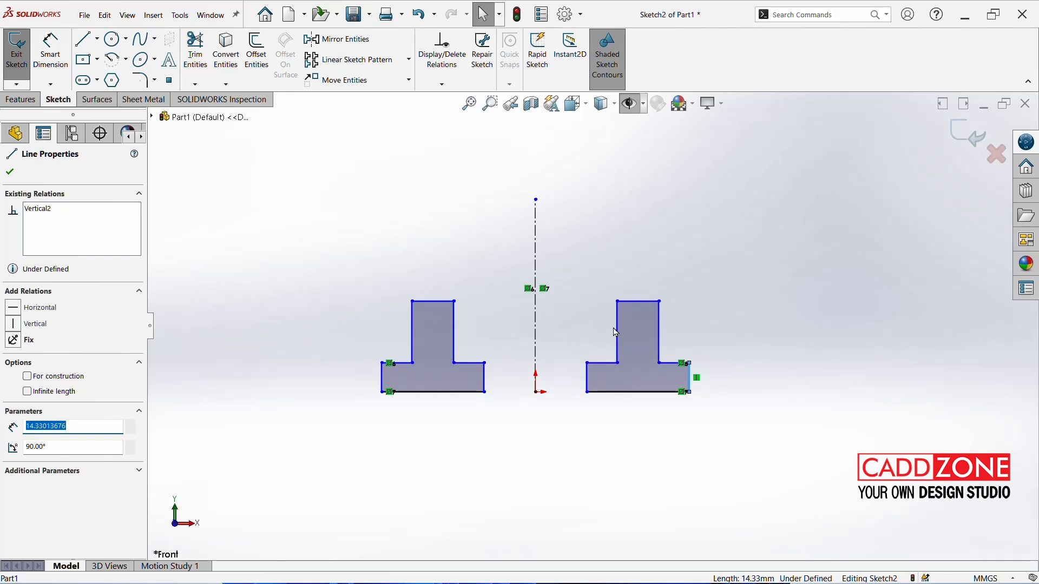
drag(616, 328, 621, 332)
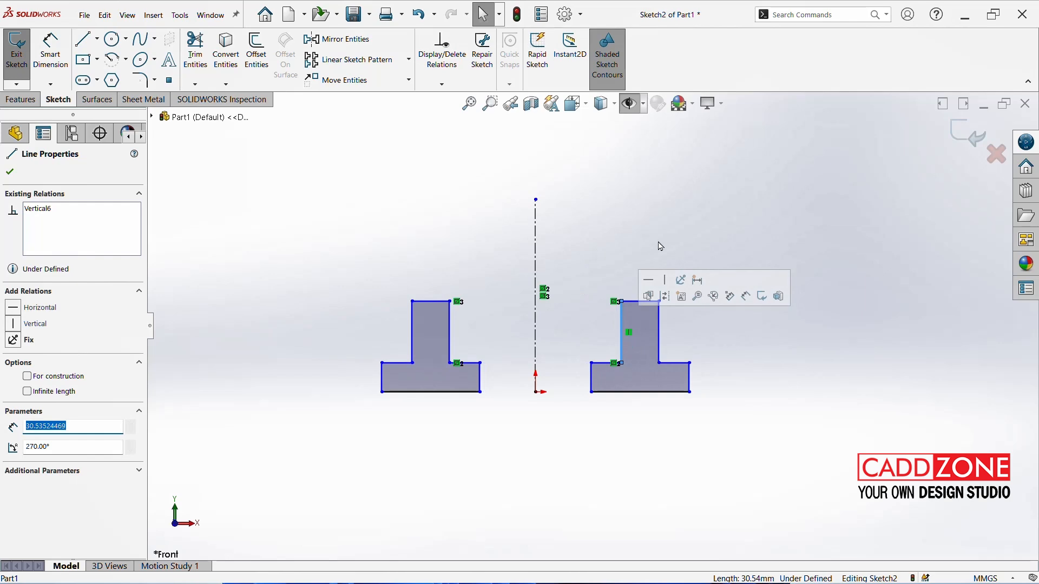
Undo the edge moves, the equal relation, the mirroring and all profile lines, leaving only the vertical centerline
key(ctrl+z)
key(ctrl+z)
key(ctrl+z)
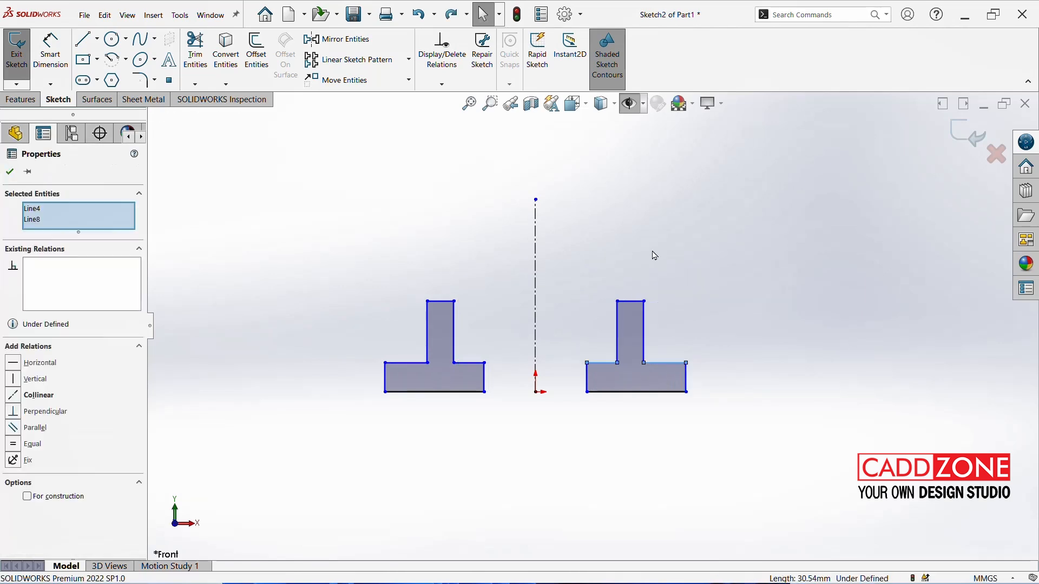
key(ctrl+z)
key(ctrl+z)
key(ctrl+z)
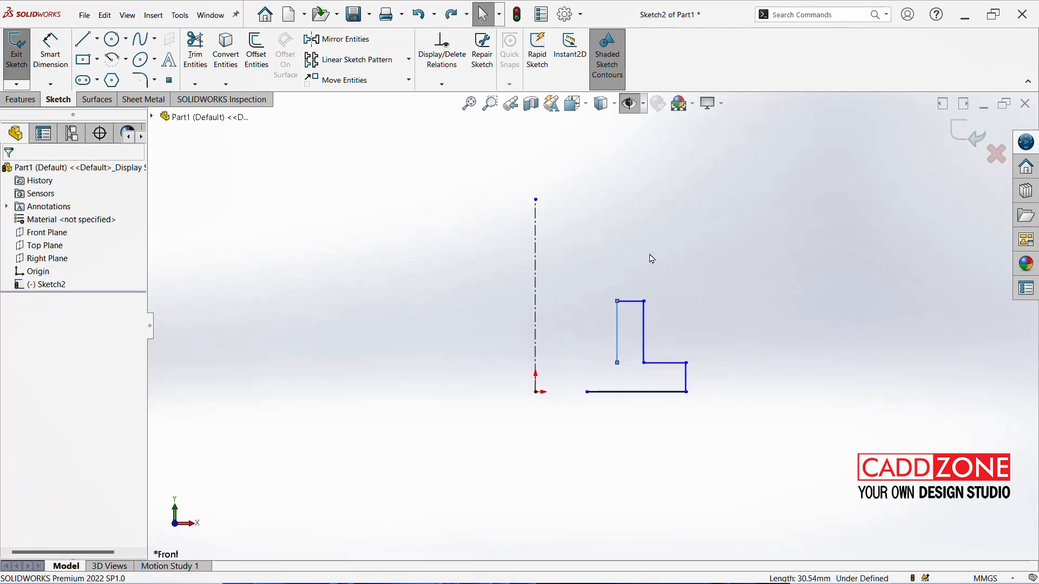
key(ctrl+z)
key(ctrl+z)
key(ctrl+z)
key(ctrl+z)
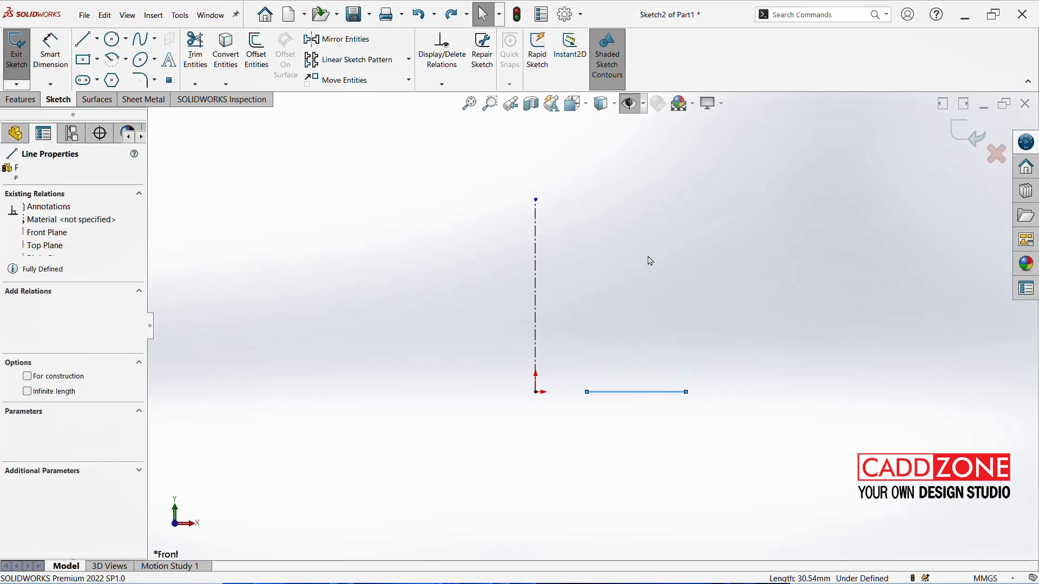
key(ctrl+z)
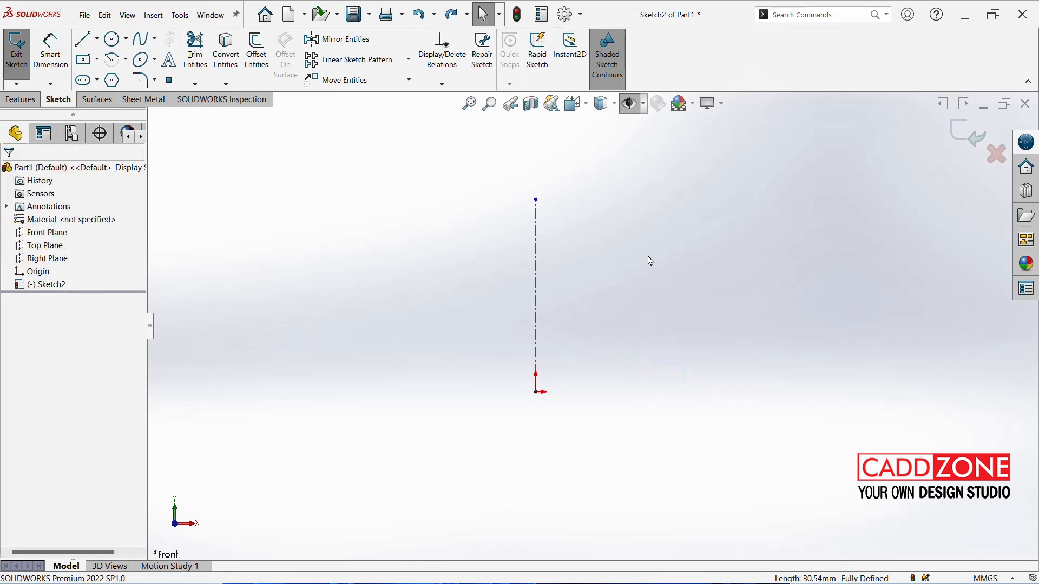
Turn on Dynamic Mirror using the vertical centerline as the mirror axis
click(536, 233)
key(alt+t)
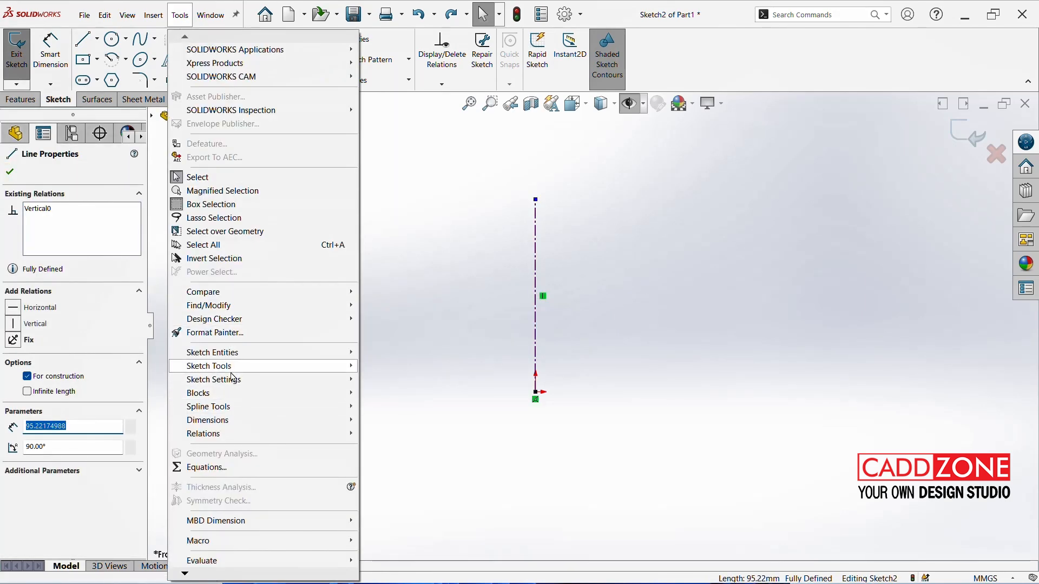
mouse_move(234, 372)
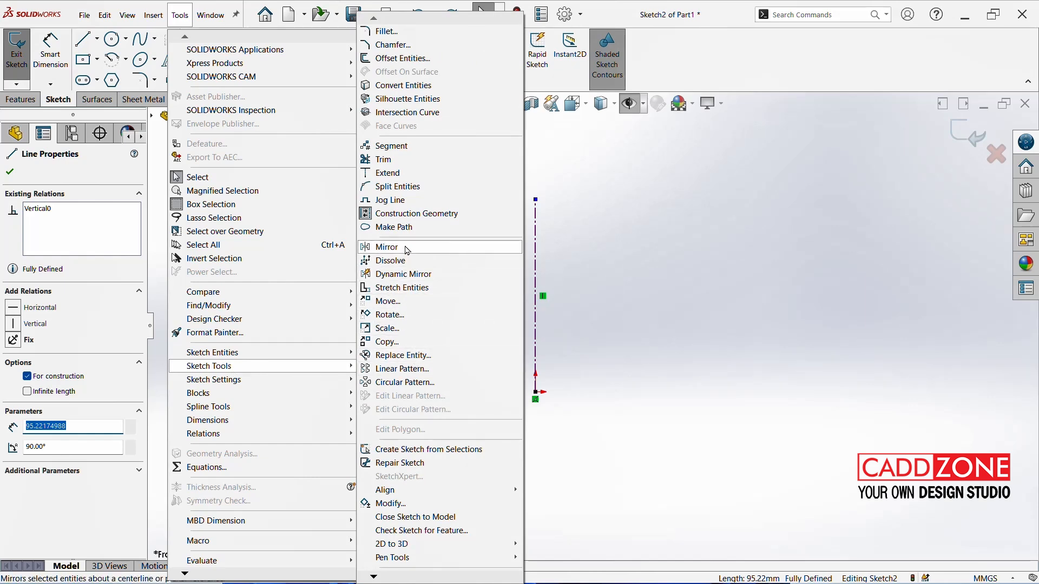
click(411, 274)
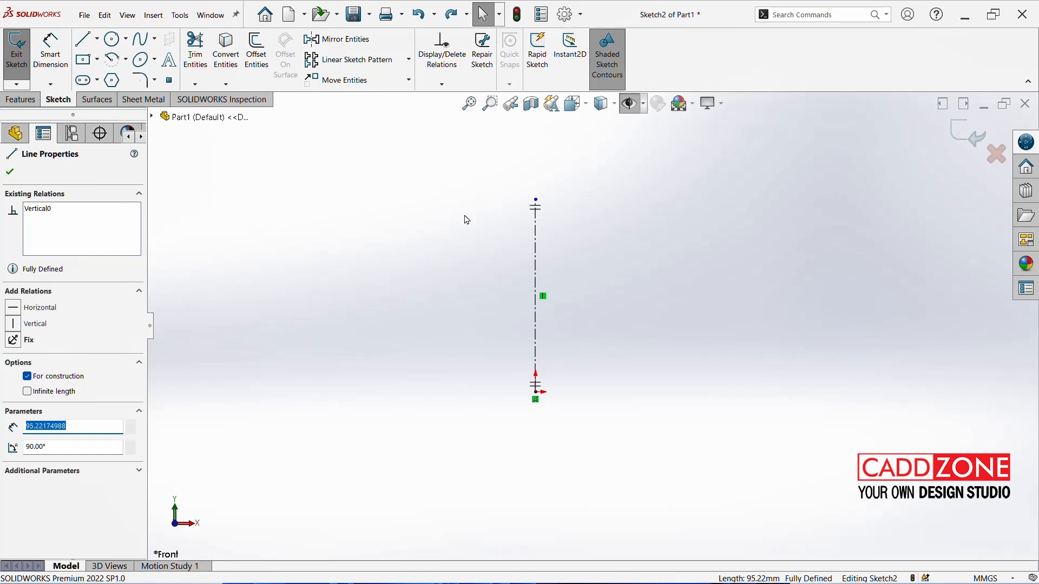
Sketch the right half's base from the origin: about 25 mm across, a notch about 15 mm high and 13 mm wide, and a short foot
key(l)
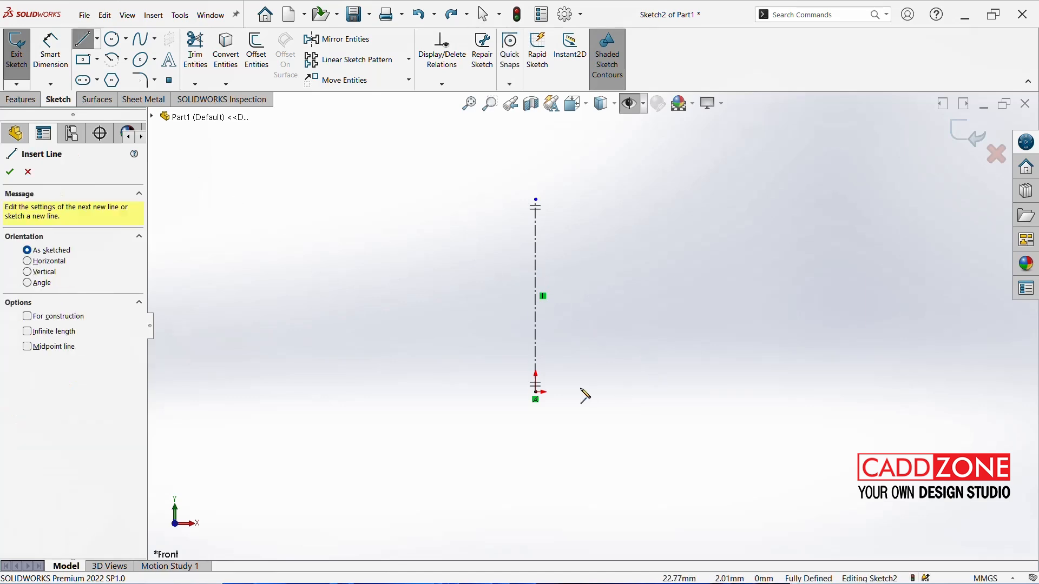
click(536, 392)
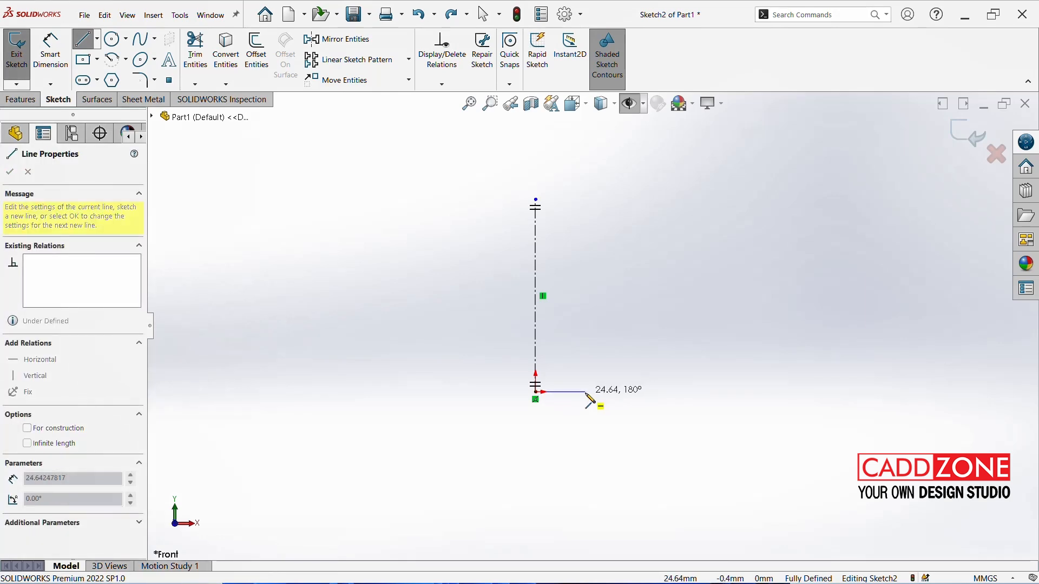
click(585, 392)
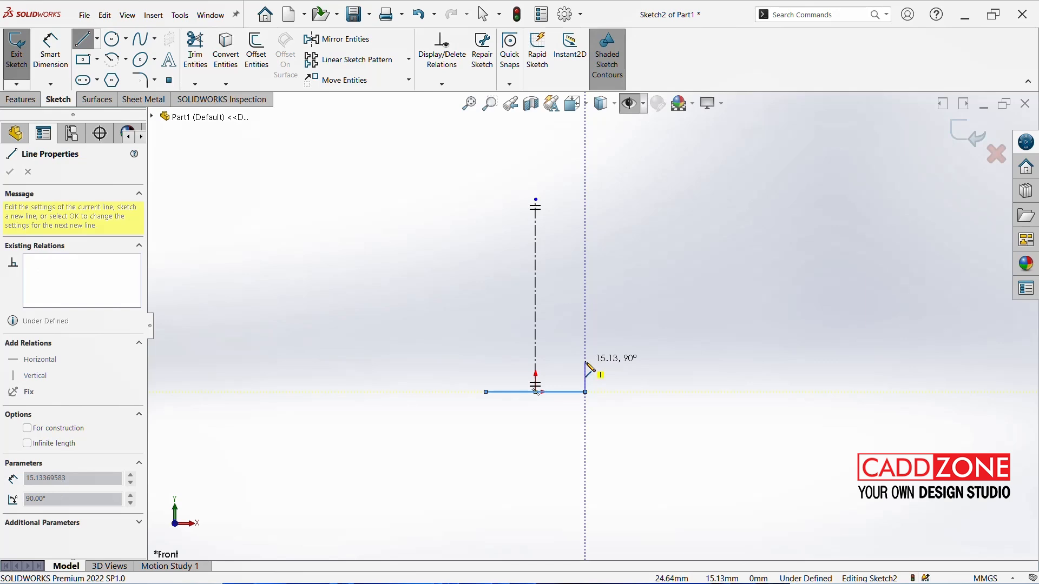
click(586, 362)
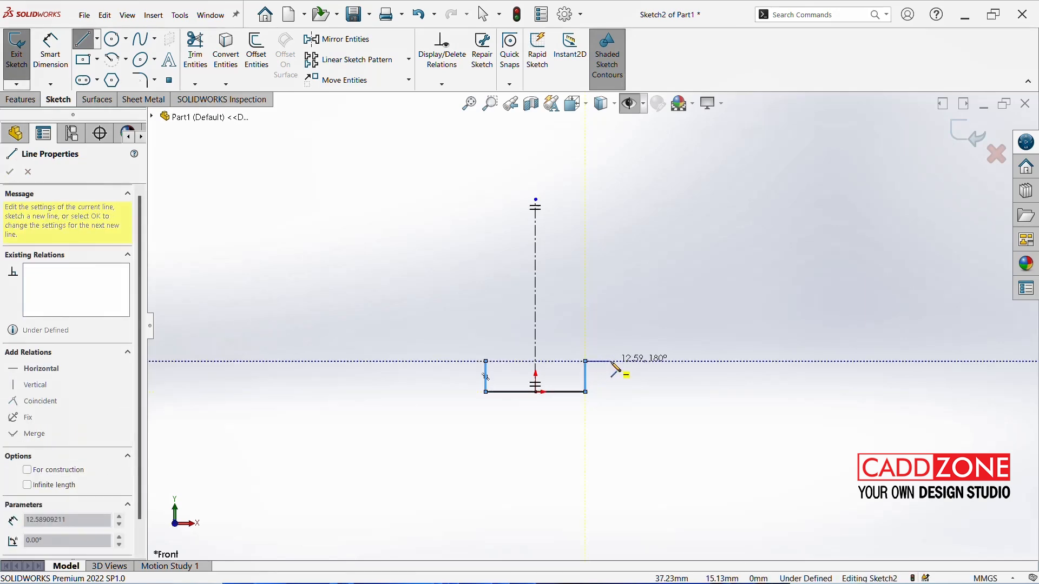
click(611, 362)
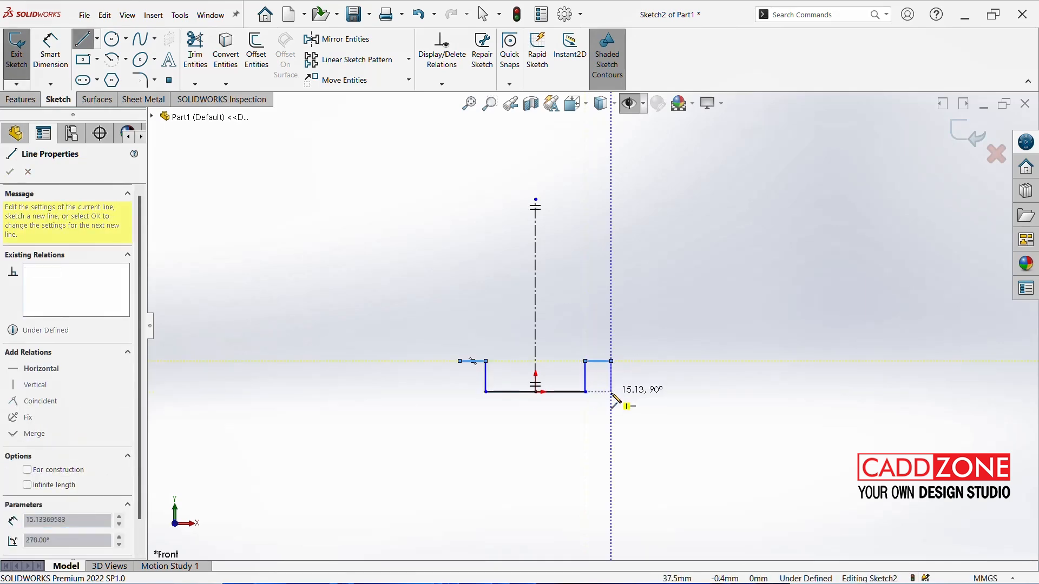
click(611, 391)
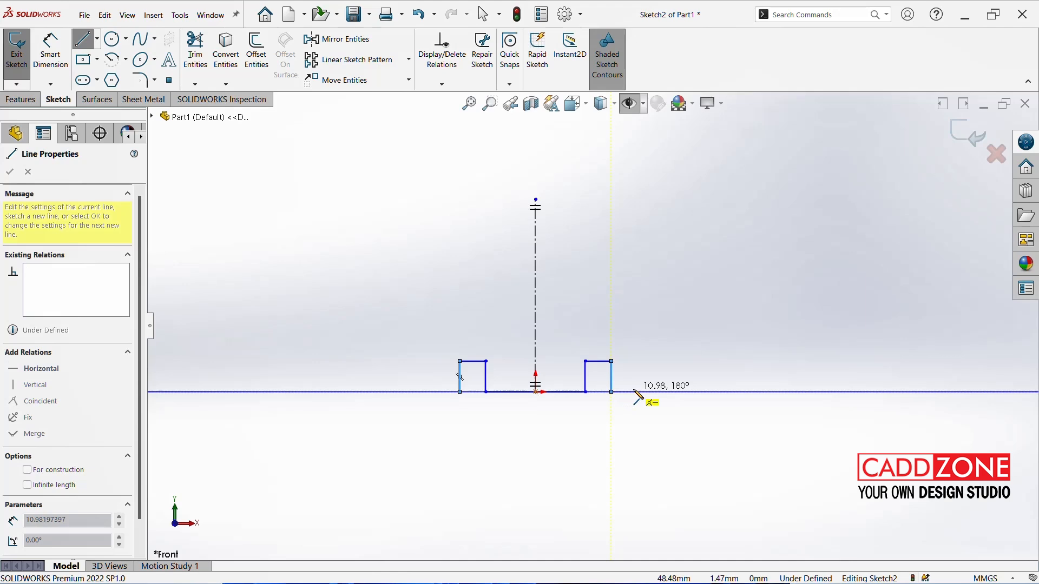
click(636, 391)
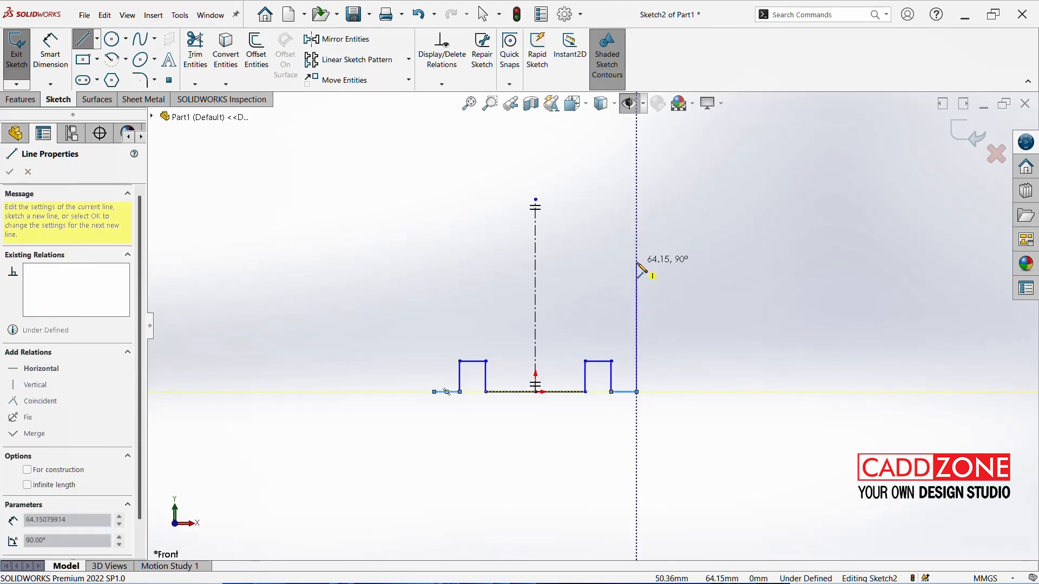
Continue the outline with a vertical side about 63 mm high, a 45° sloped corner and a horizontal top edge ending on the centerline
click(637, 264)
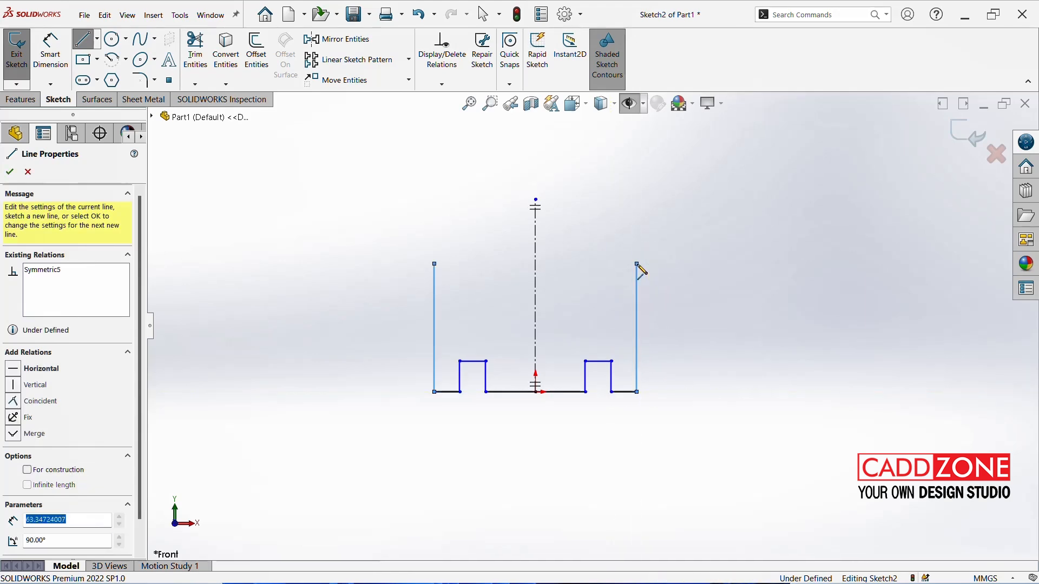
click(589, 216)
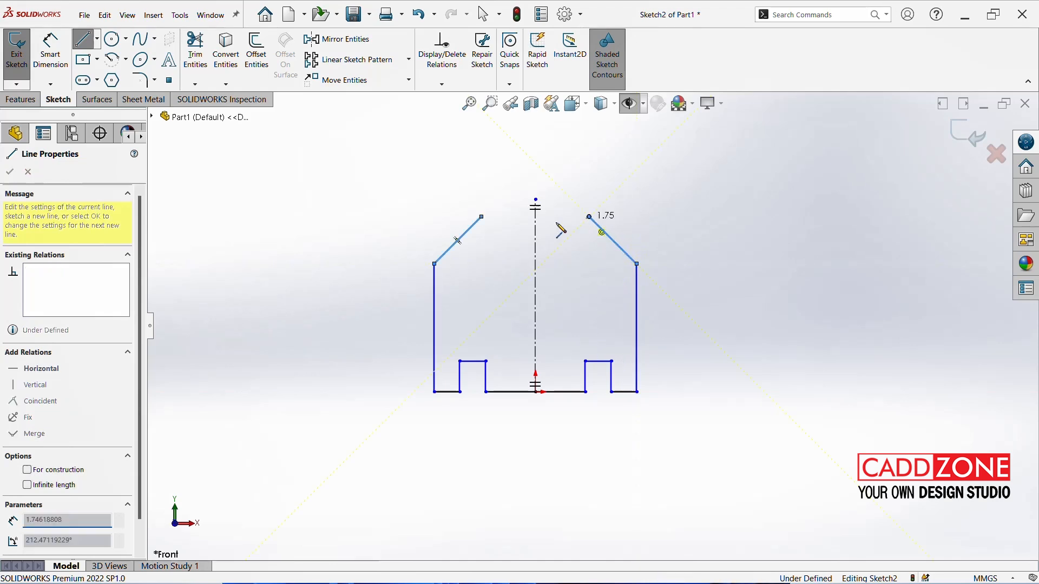
click(535, 217)
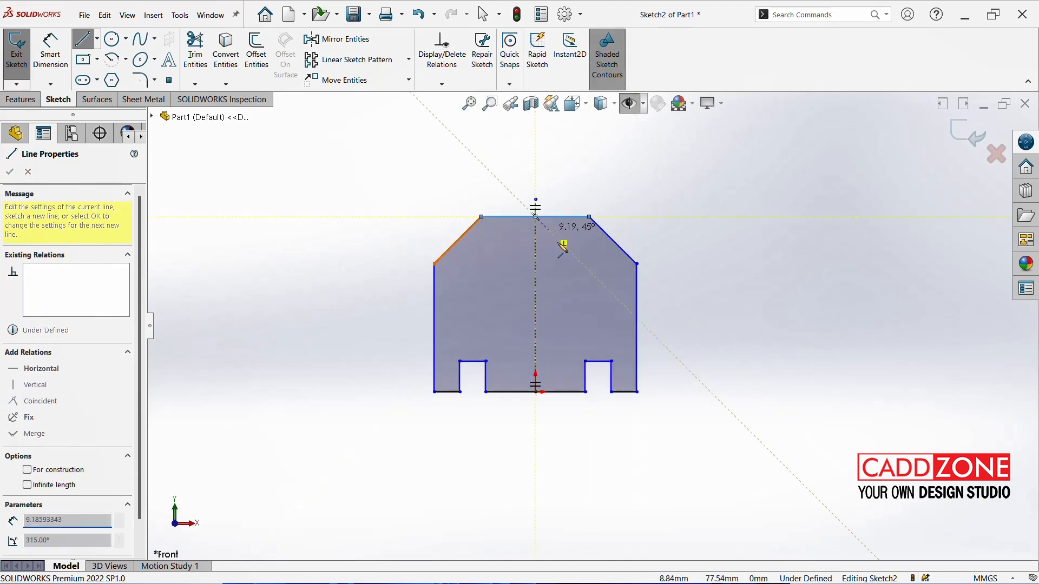
key(Escape)
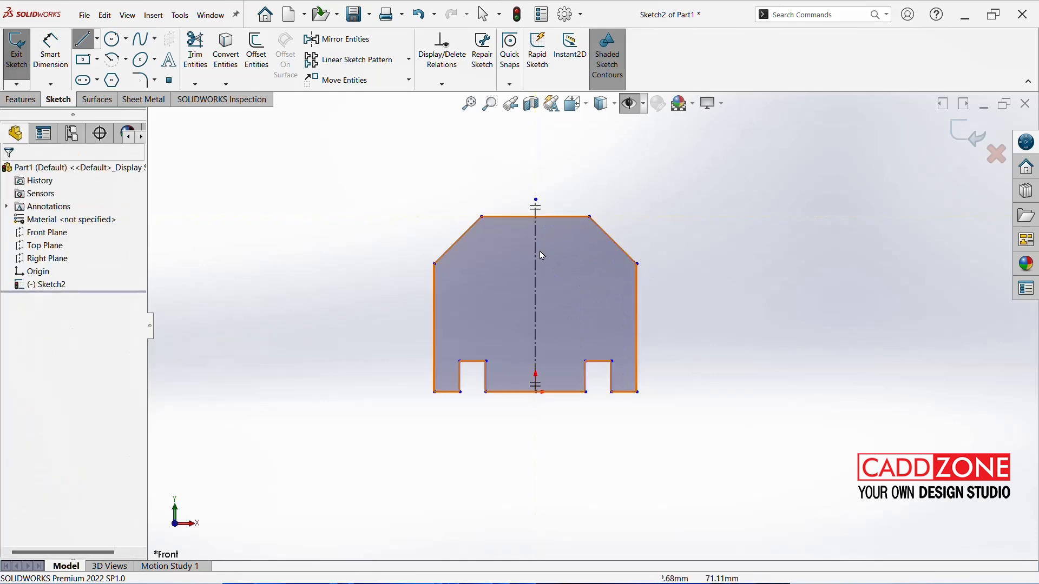
Sketch a circle of about 9.6 mm radius below the right half's top corner, centered level with the upper end of the vertical side
click(113, 40)
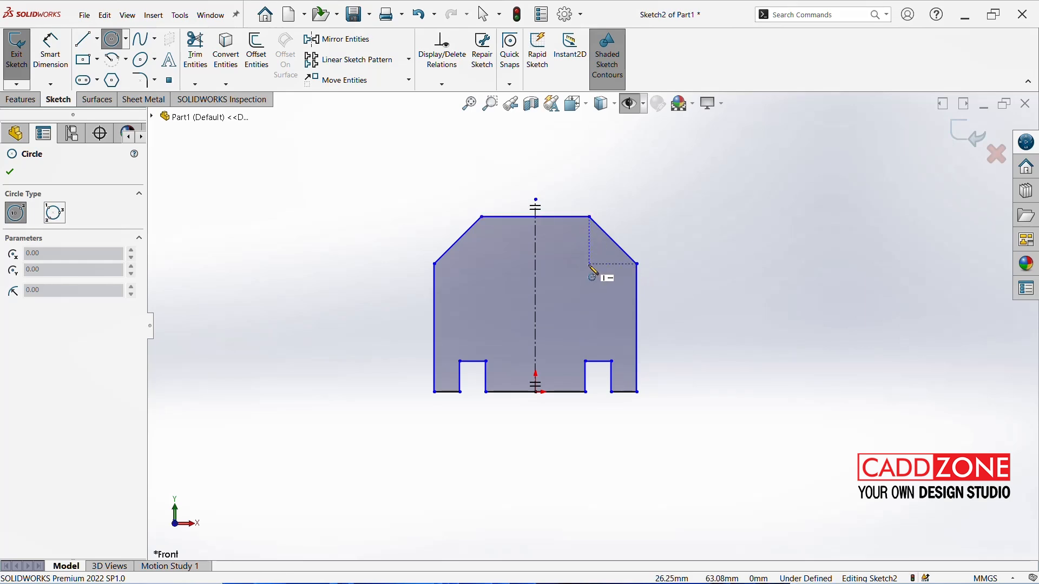
click(589, 264)
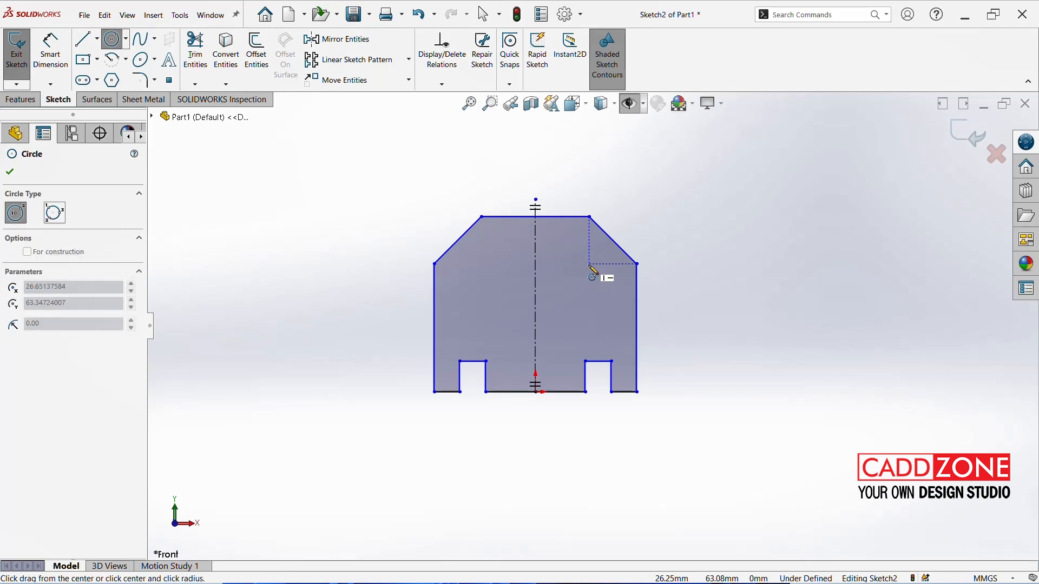
click(605, 252)
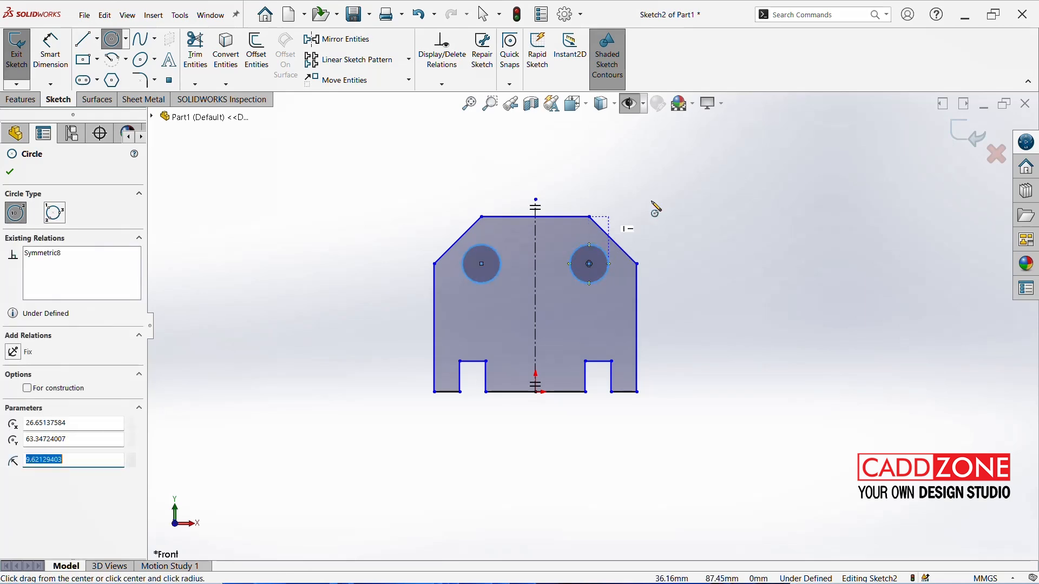
key(Escape)
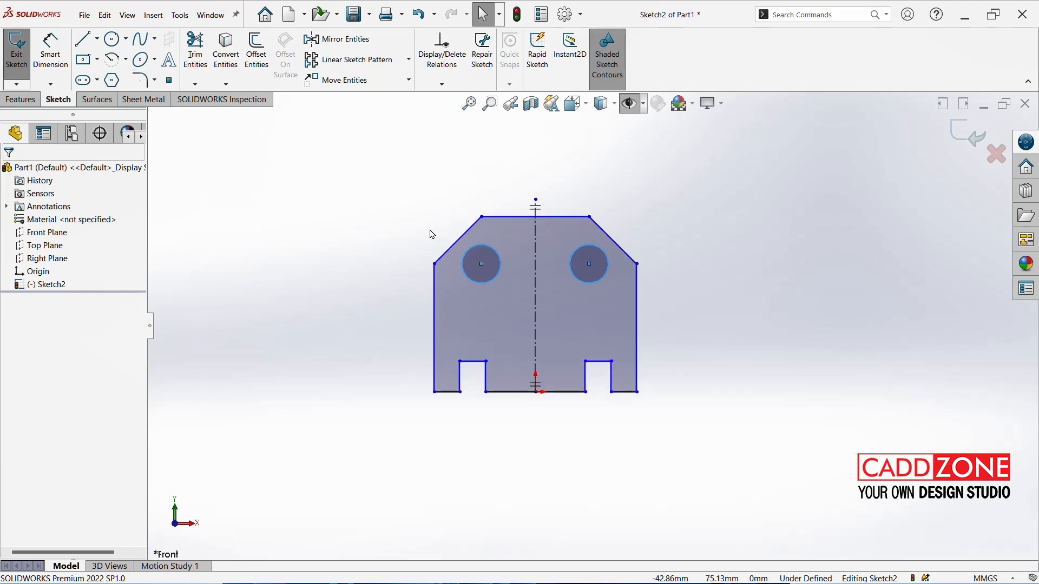
Sketch the right half of a U-shaped cutout above the notches, starting and ending on the centerline, with an arm about 11 mm wide and recess about 9 mm deep
click(82, 40)
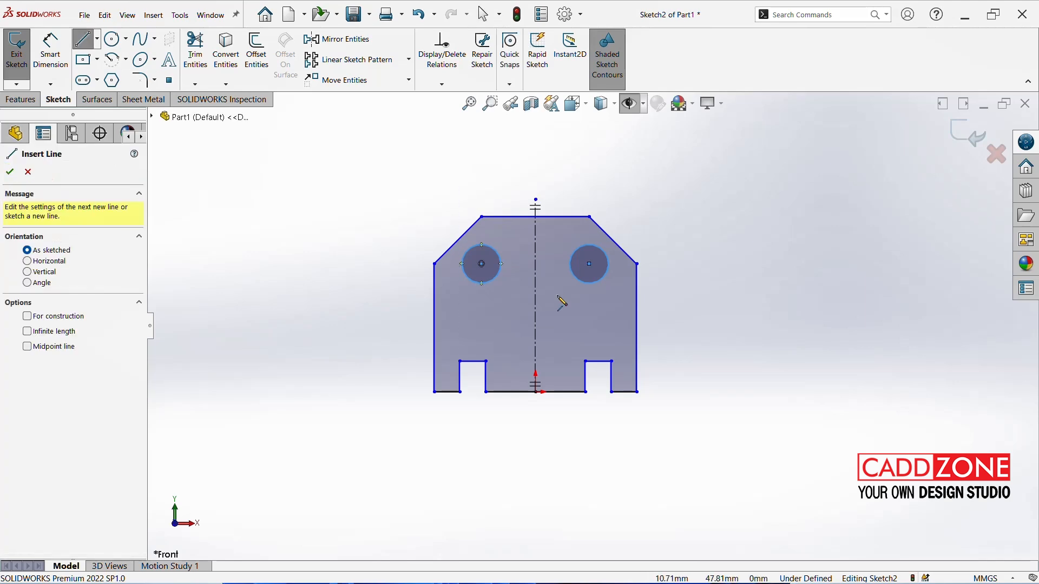
click(535, 344)
click(576, 344)
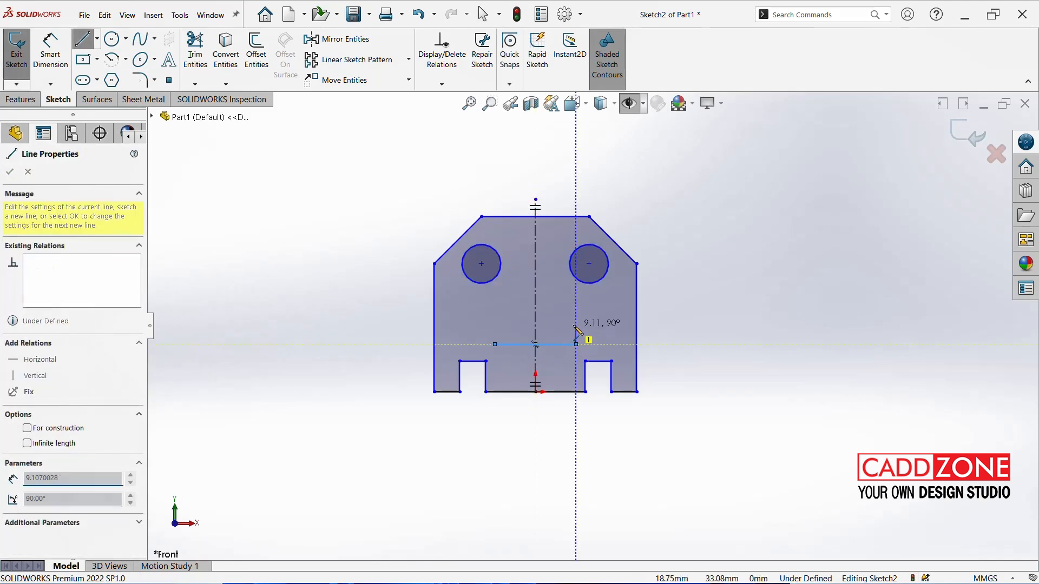
click(575, 307)
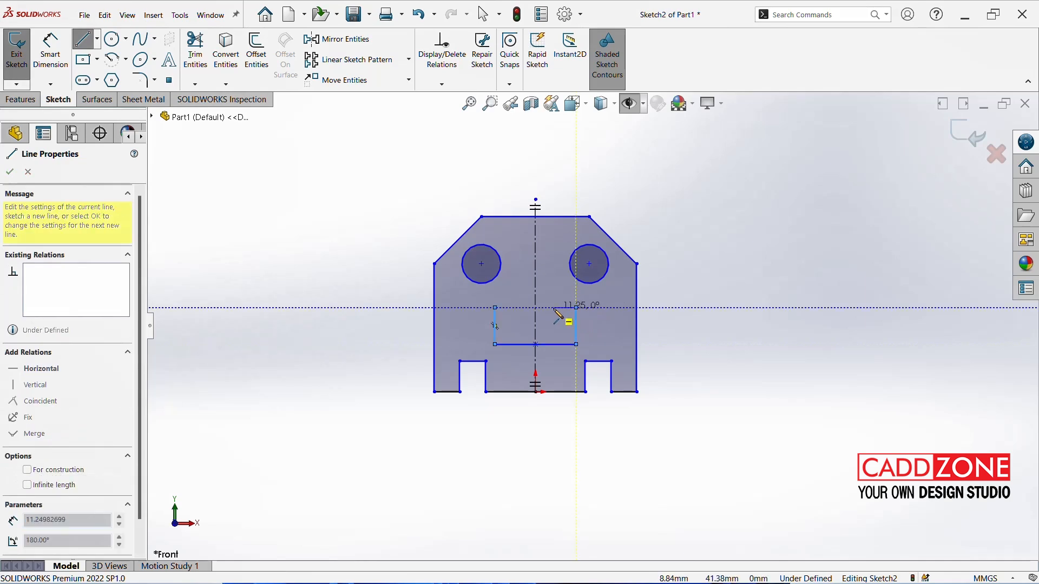
click(553, 307)
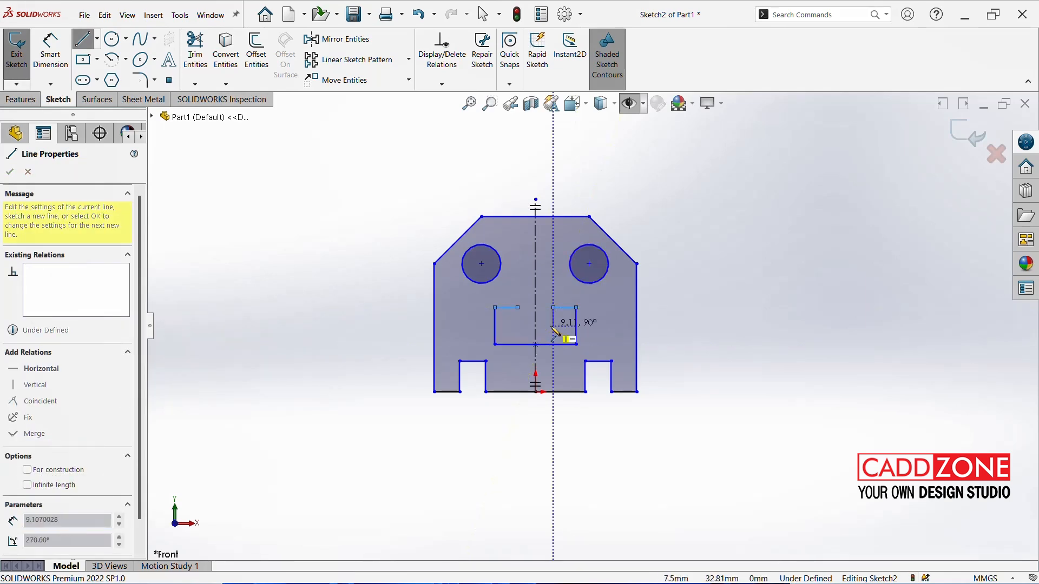
click(553, 325)
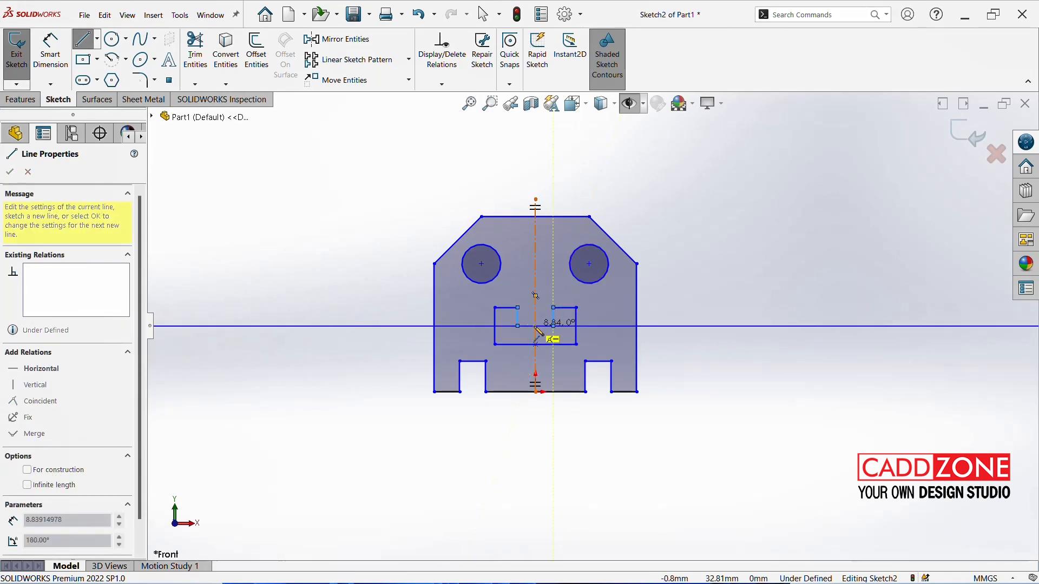
click(535, 325)
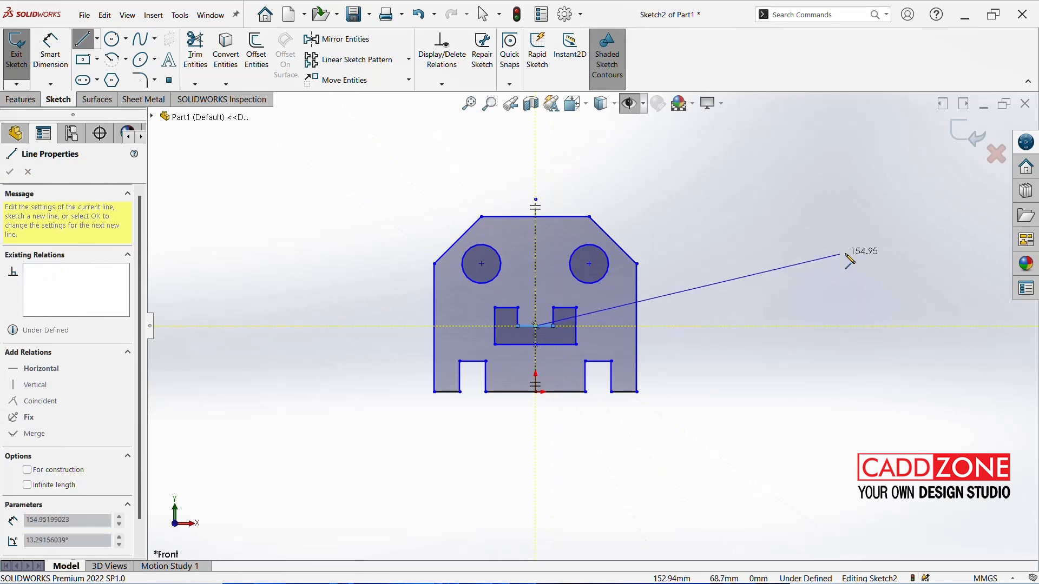
key(Escape)
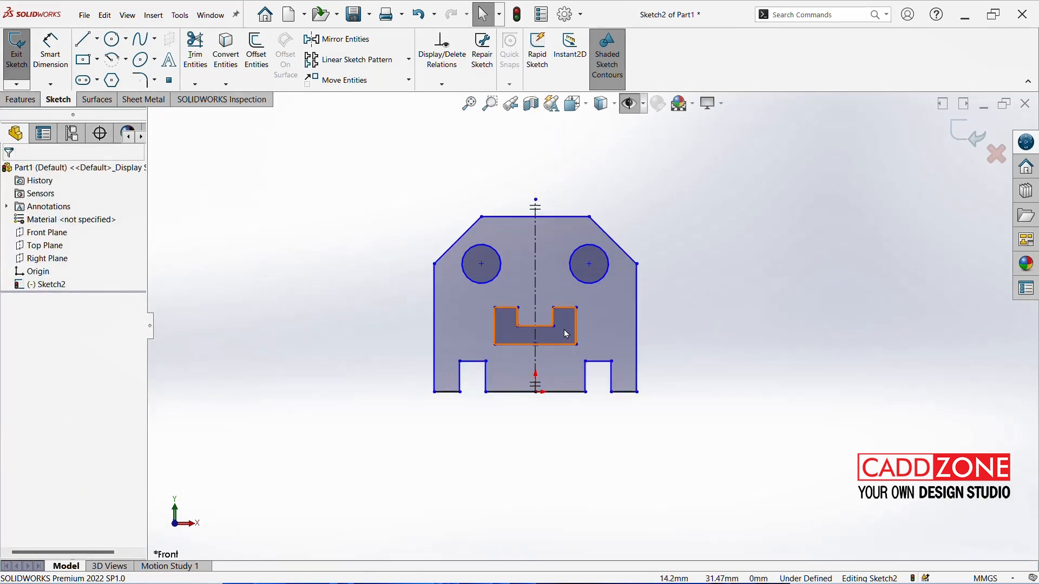
Dimension the middle base edge between the two notches and set its length to 30 mm
scroll(563, 330, up, 3)
scroll(564, 329, down, 6)
scroll(675, 307, up, 1)
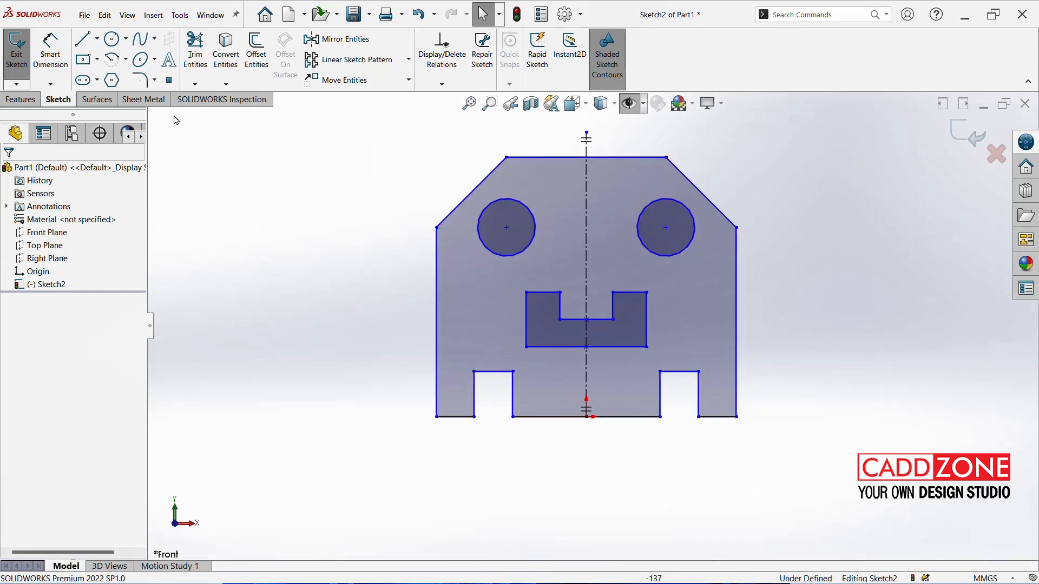
click(51, 49)
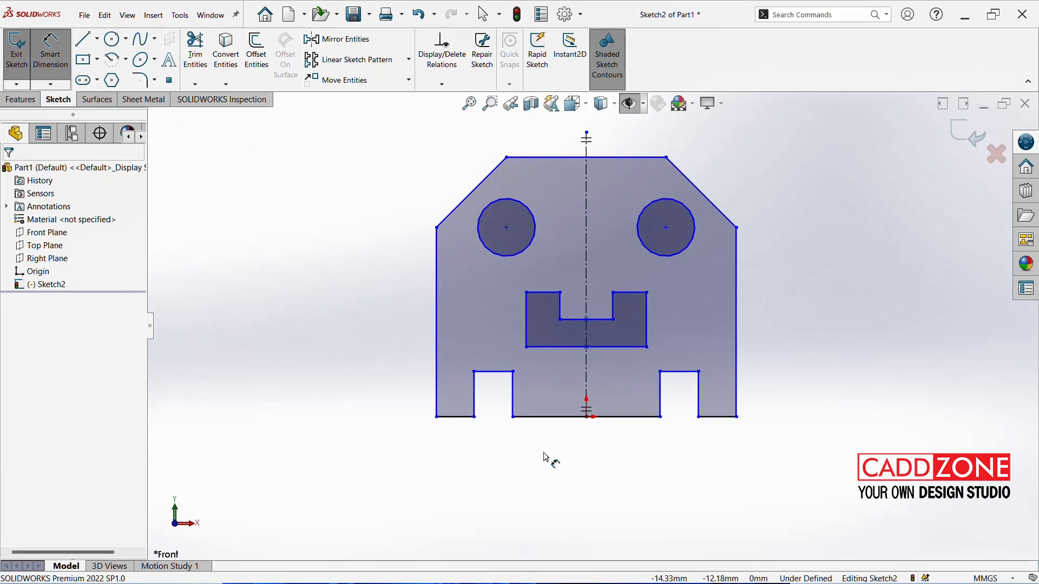
click(561, 417)
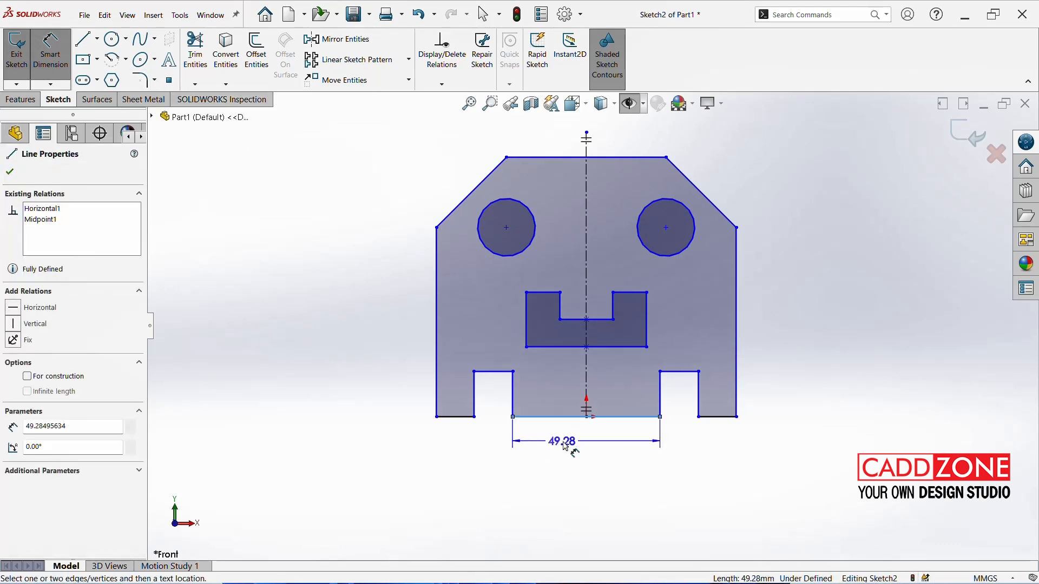
click(588, 443)
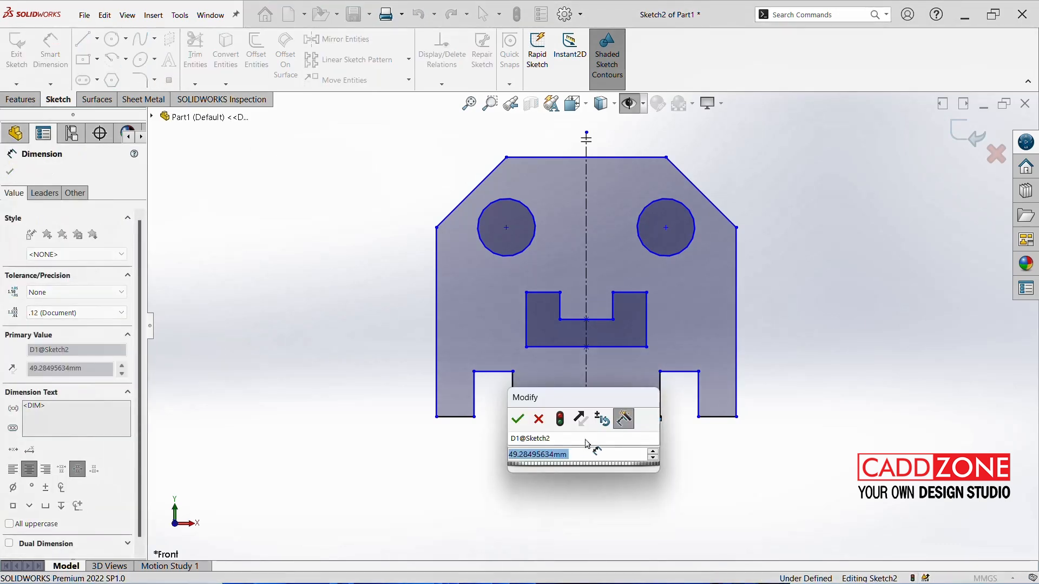
text(30)
key(Return)
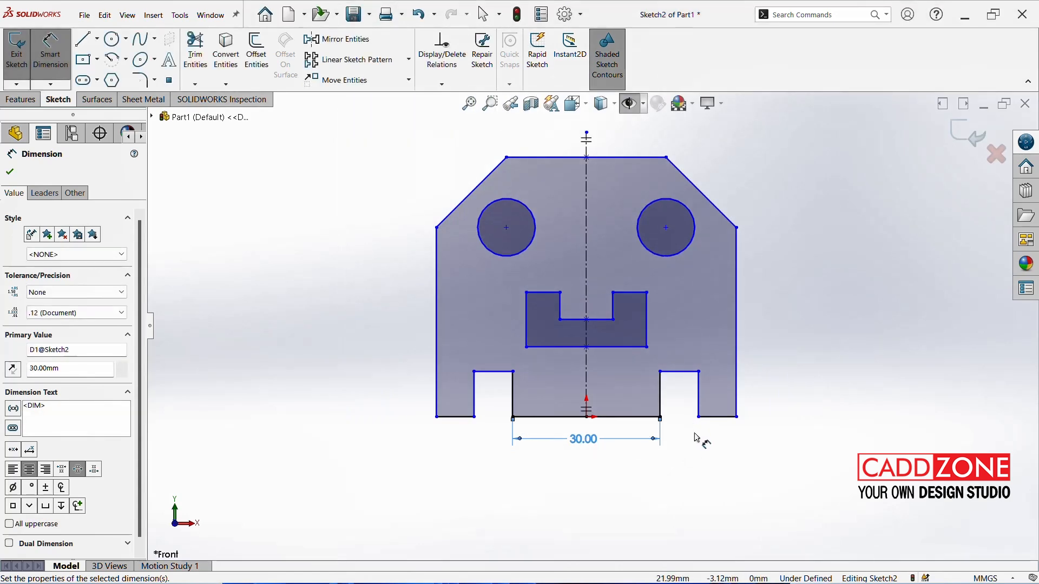
Dimension the width of the right notch between its two vertical sides and set it to 10 mm
click(661, 397)
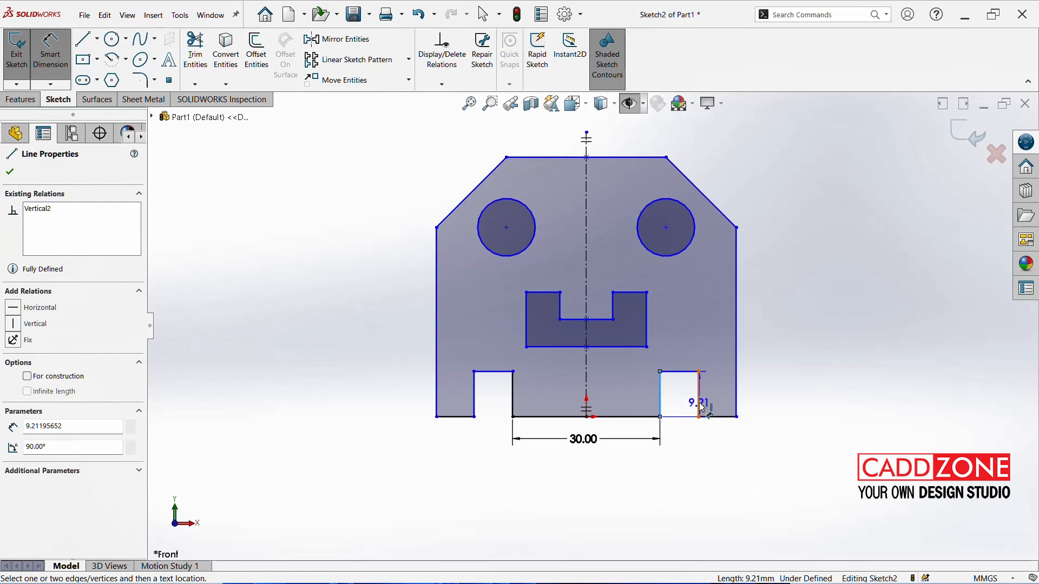
click(700, 406)
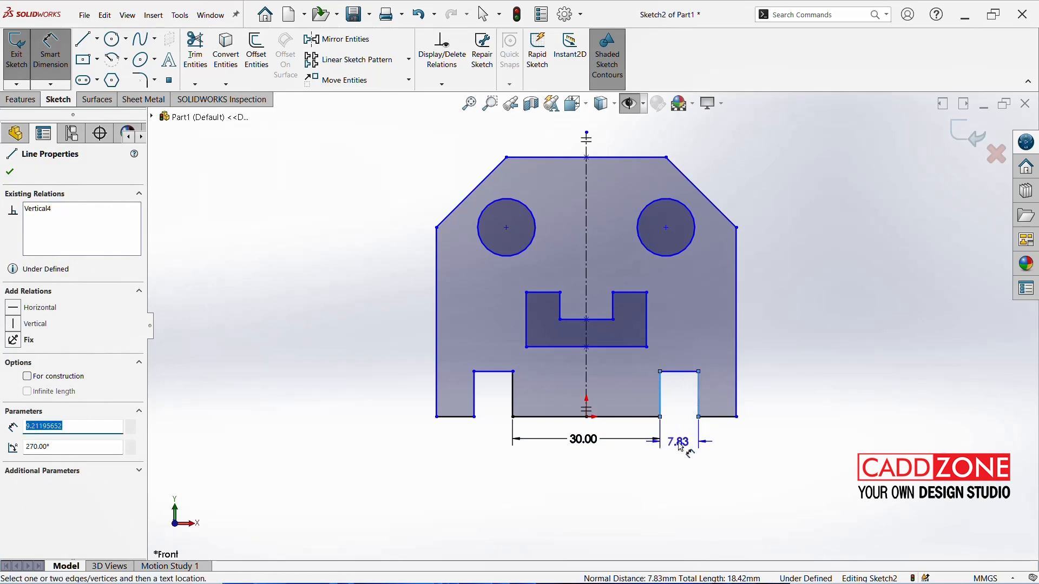
click(681, 445)
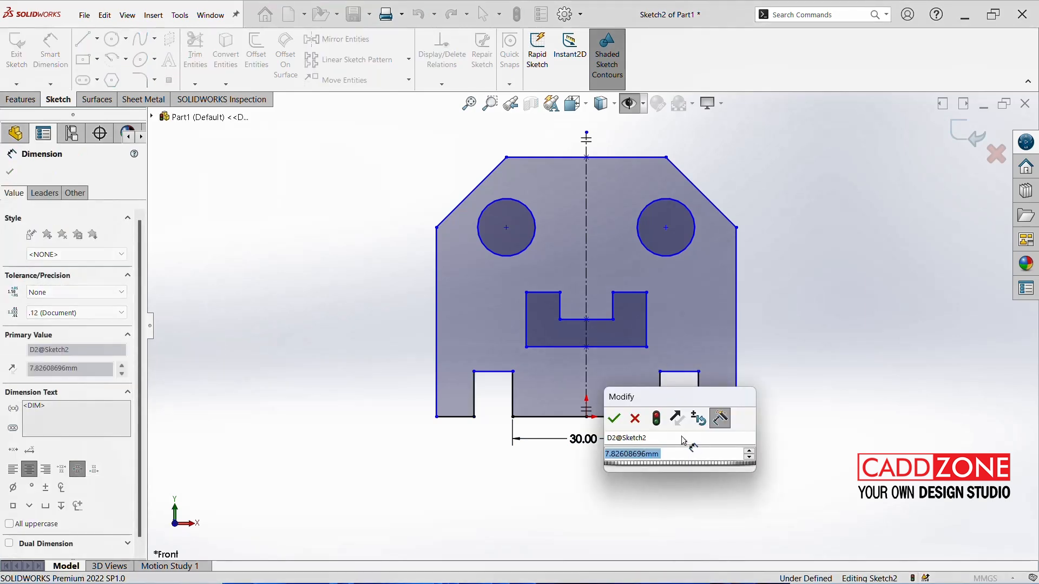
text(10)
key(Return)
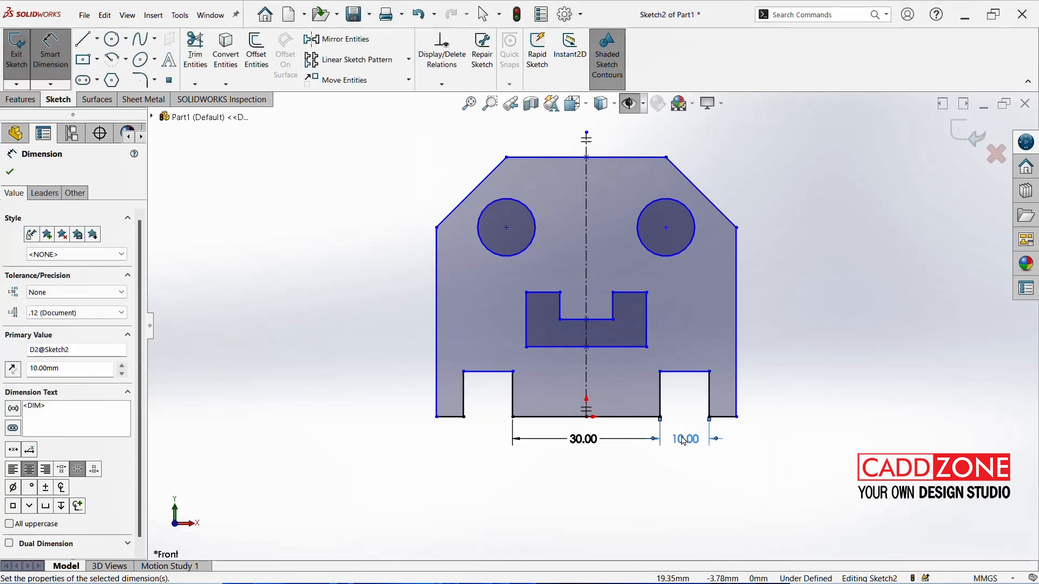
Dimension the right foot's bottom edge and set its length to 10 mm
click(723, 417)
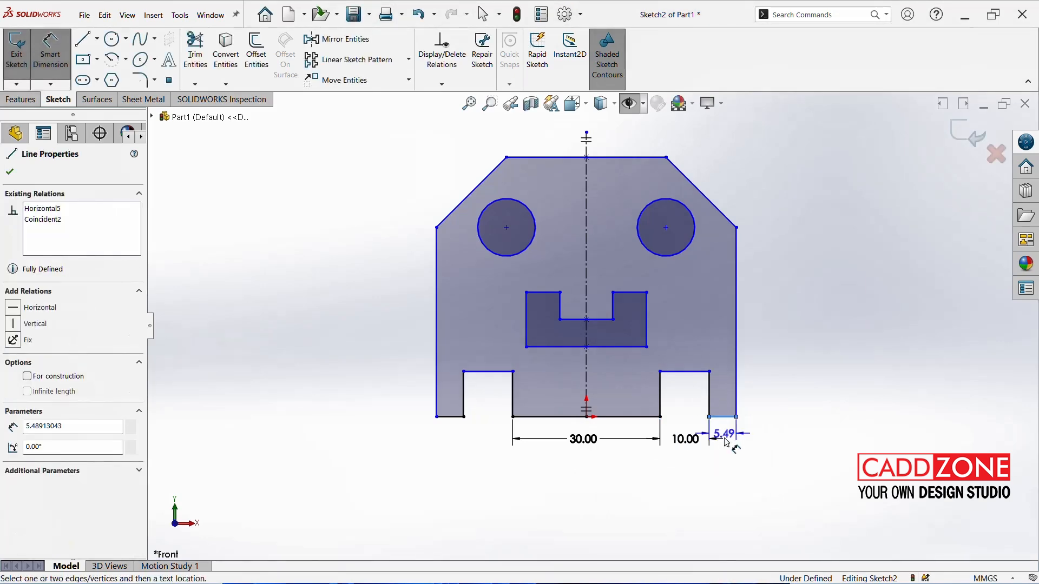
click(727, 443)
text(1)
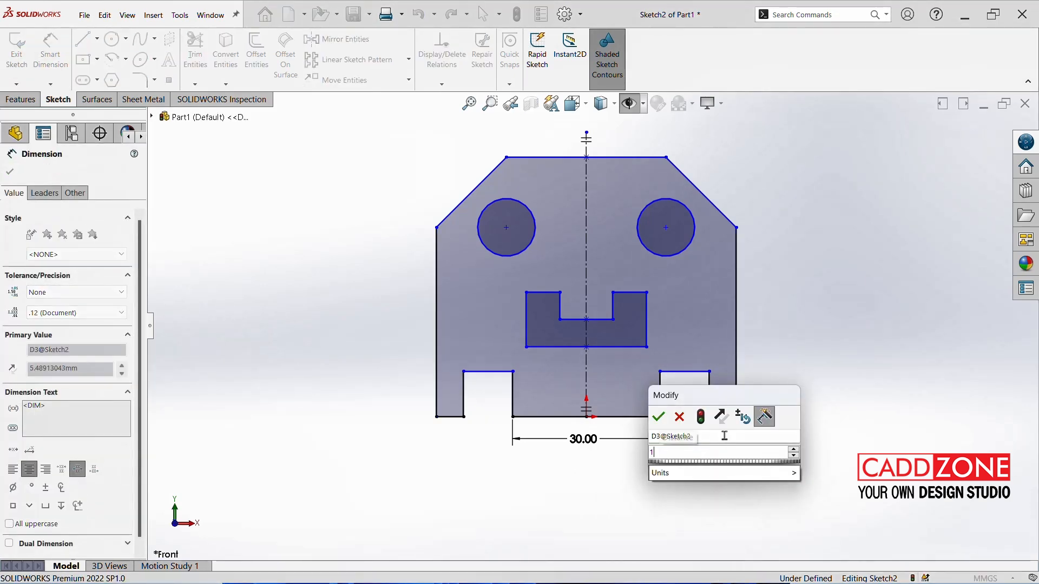
text(0)
key(Return)
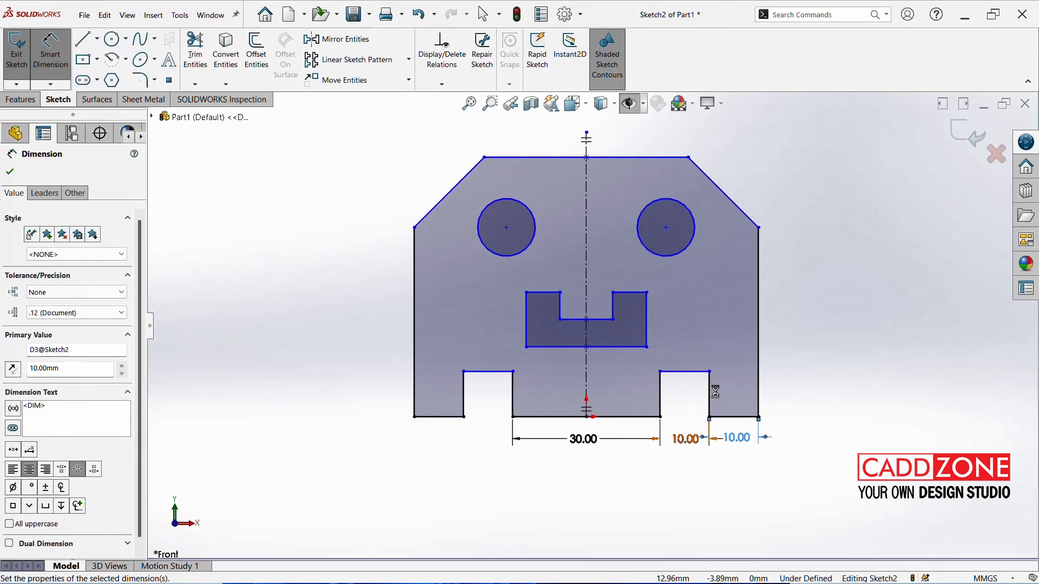
Dimension the height of the right notch along its outer vertical side and set it to 10 mm
click(709, 393)
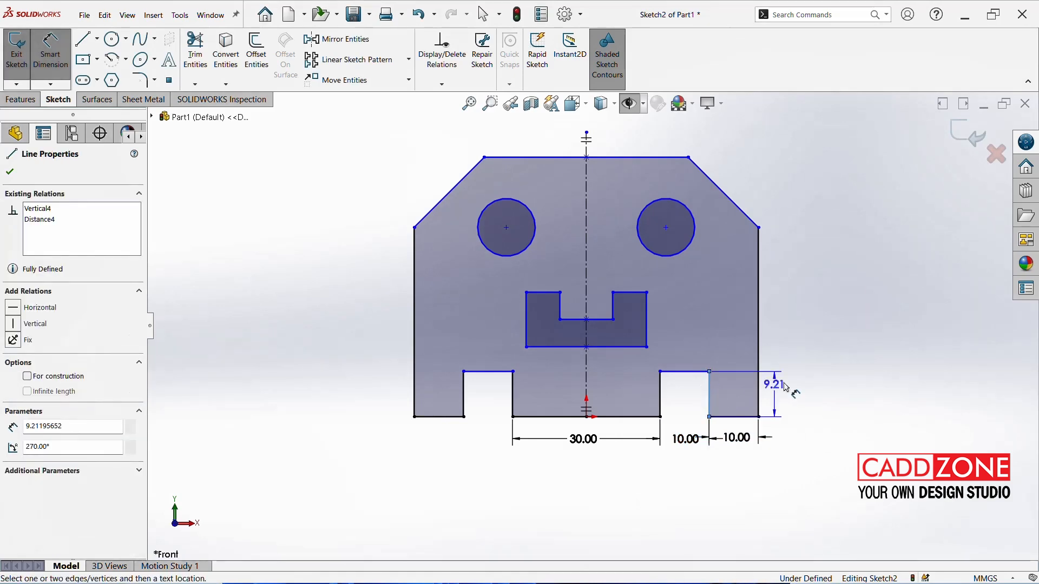
click(791, 388)
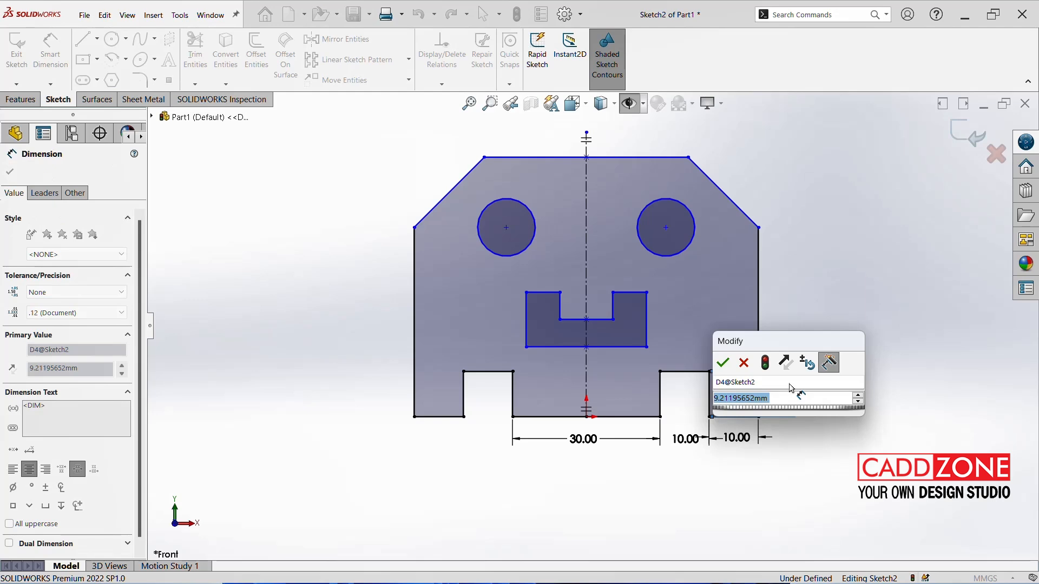
text(10)
key(Return)
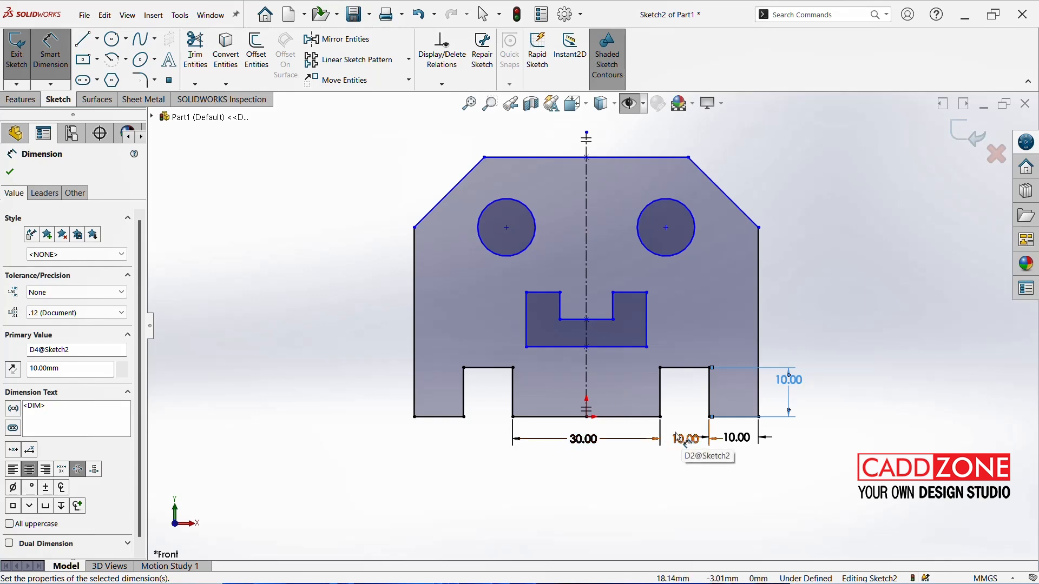
Dimension the vertical distance from the right foot's bottom edge to the lower end of the right sloped edge and set it to 40 mm
click(745, 416)
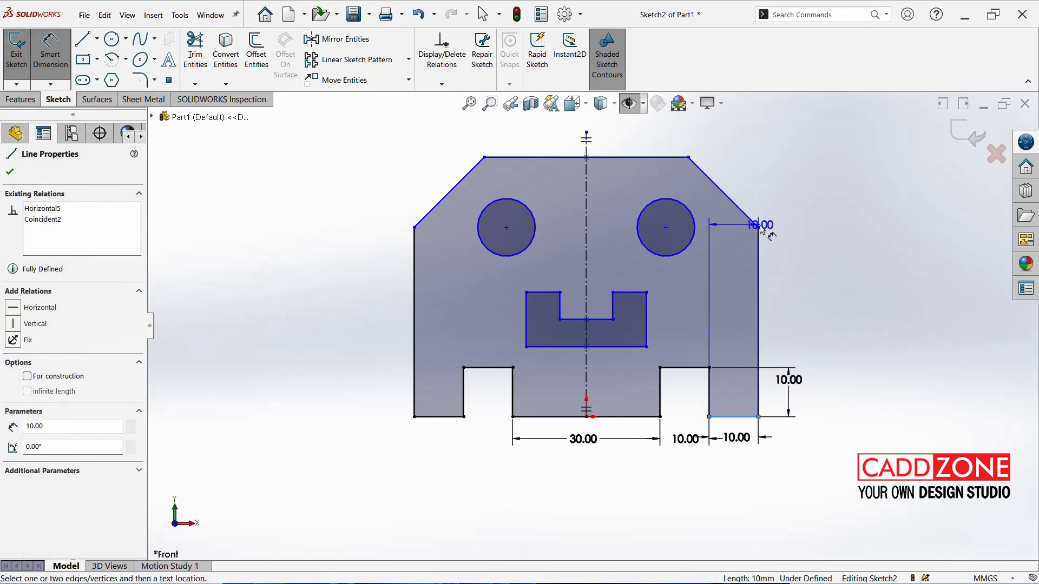
click(759, 228)
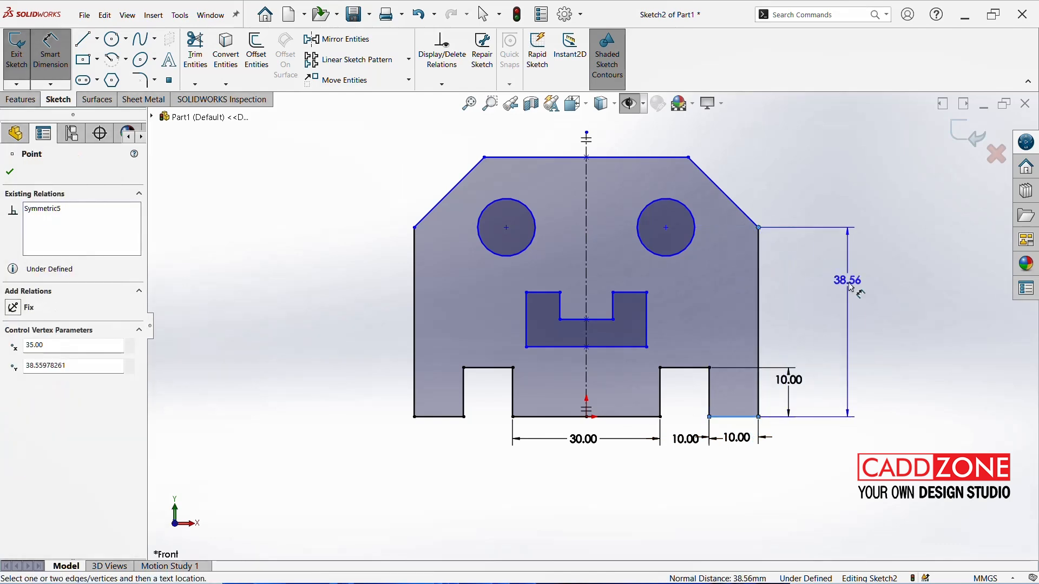
click(842, 310)
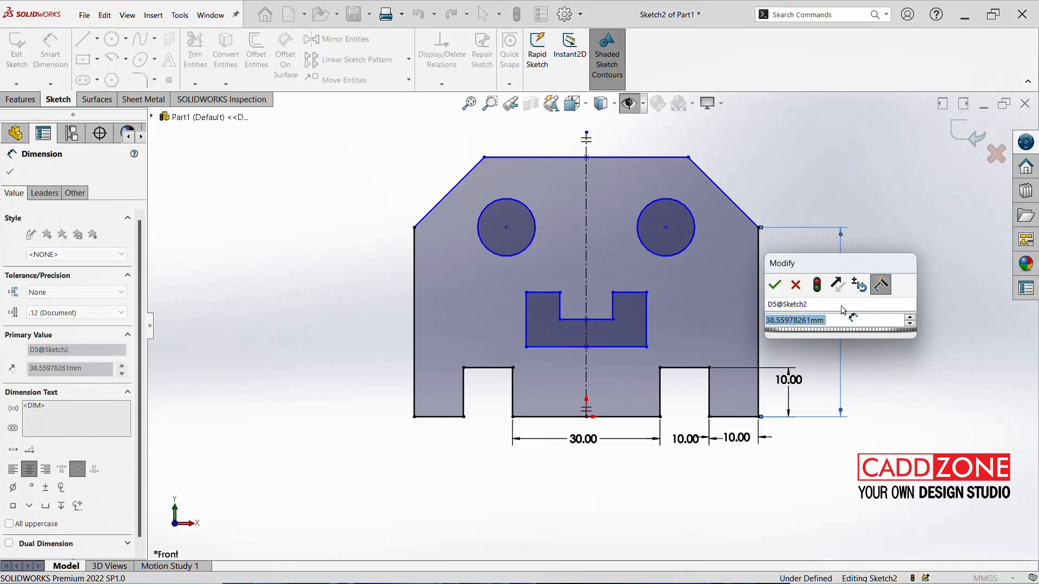
text(40)
key(Return)
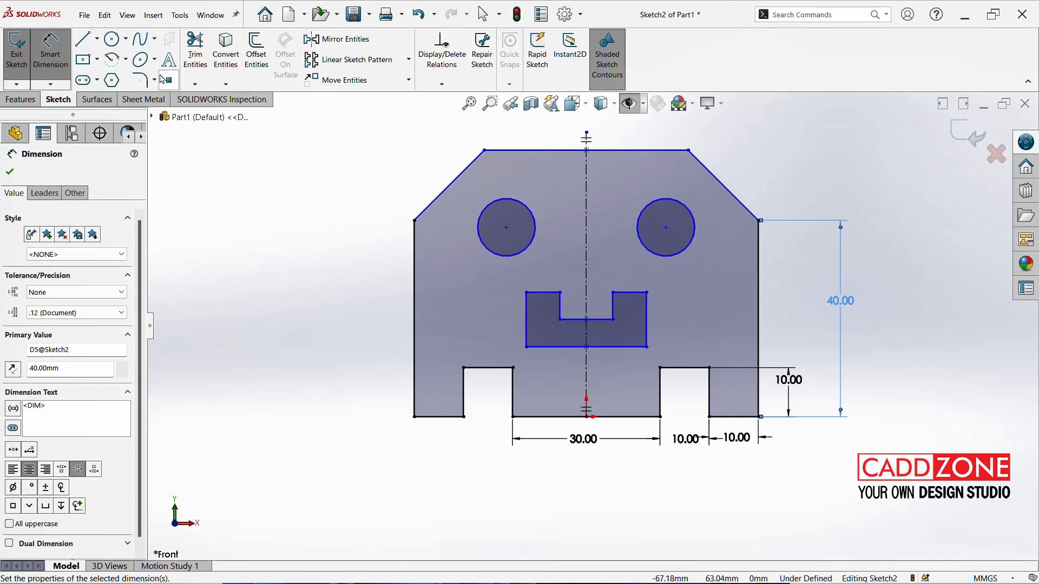
Dimension the vertical distance between the two endpoints of the right sloped edge and set it to 10 mm
click(758, 221)
click(688, 151)
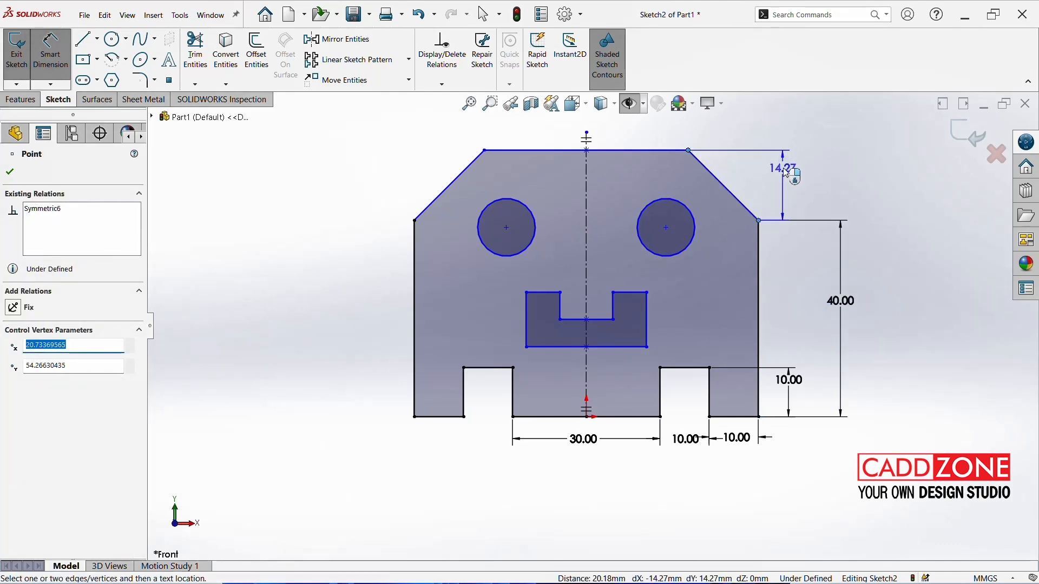
click(836, 184)
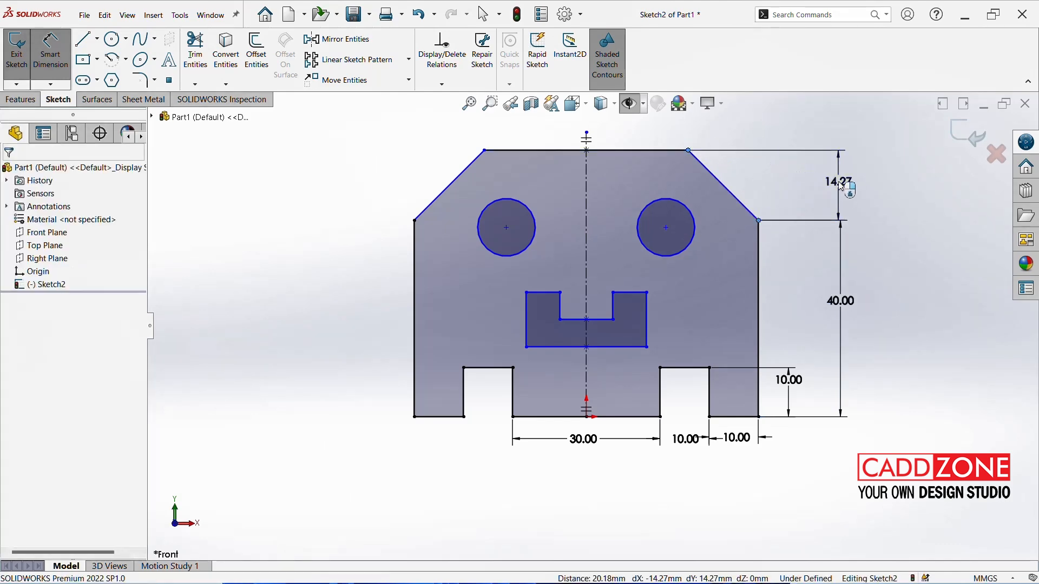
text(10)
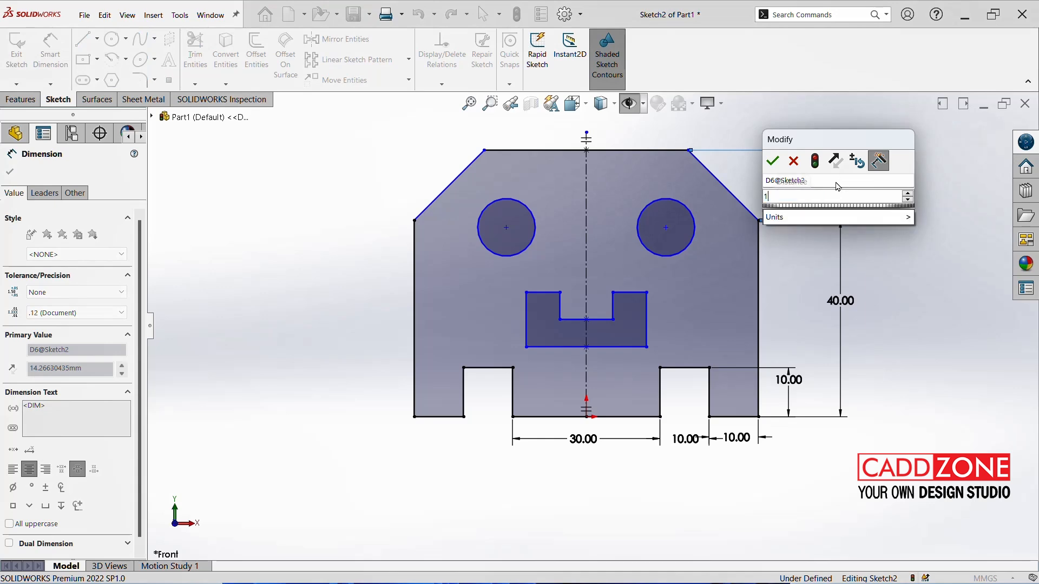
key(Return)
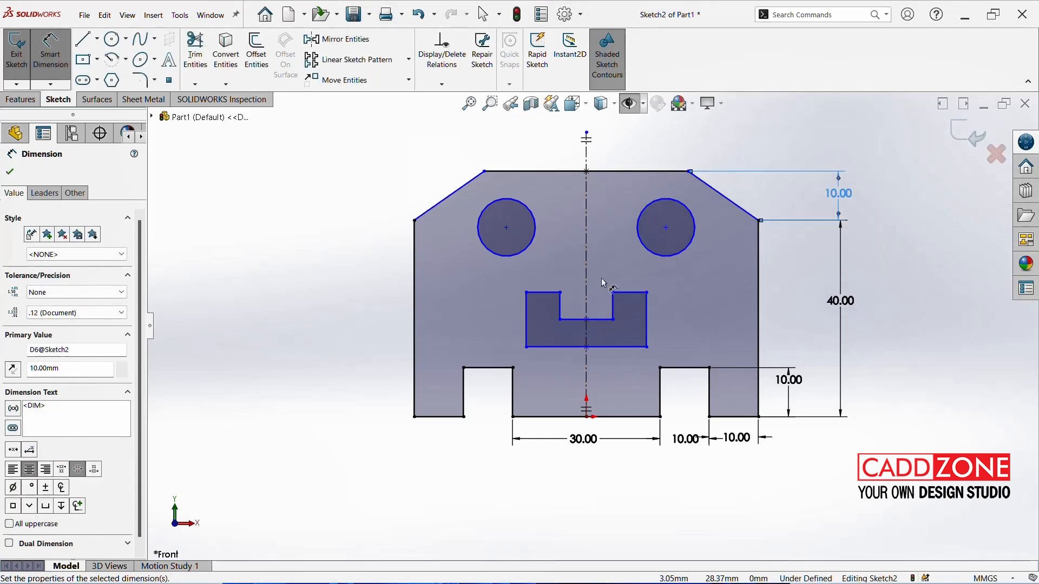
Abandon a length dimension on the top edge and undo the last value change to the sloped edge's height
click(660, 173)
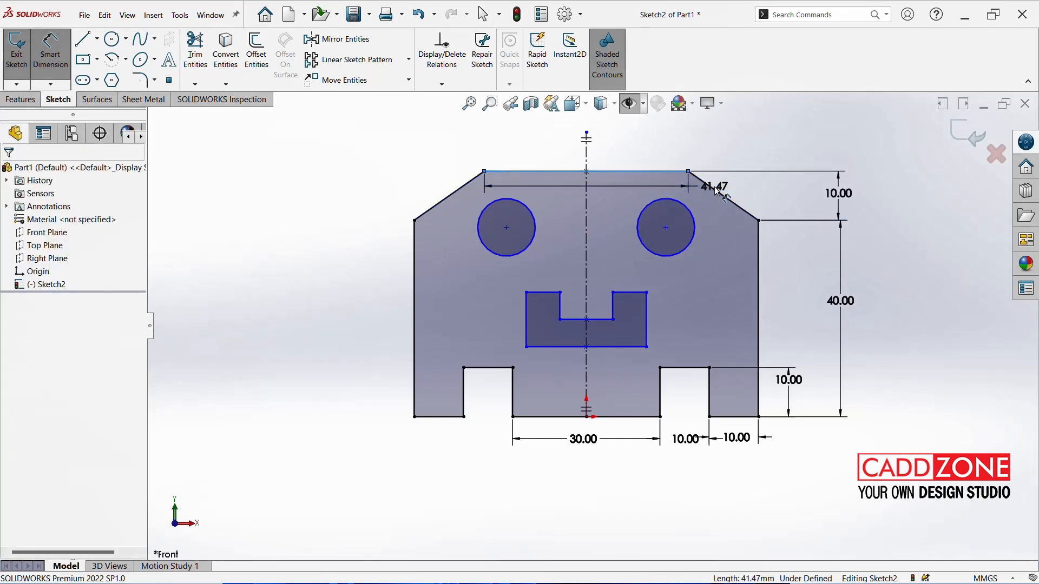
click(716, 190)
click(670, 165)
click(418, 15)
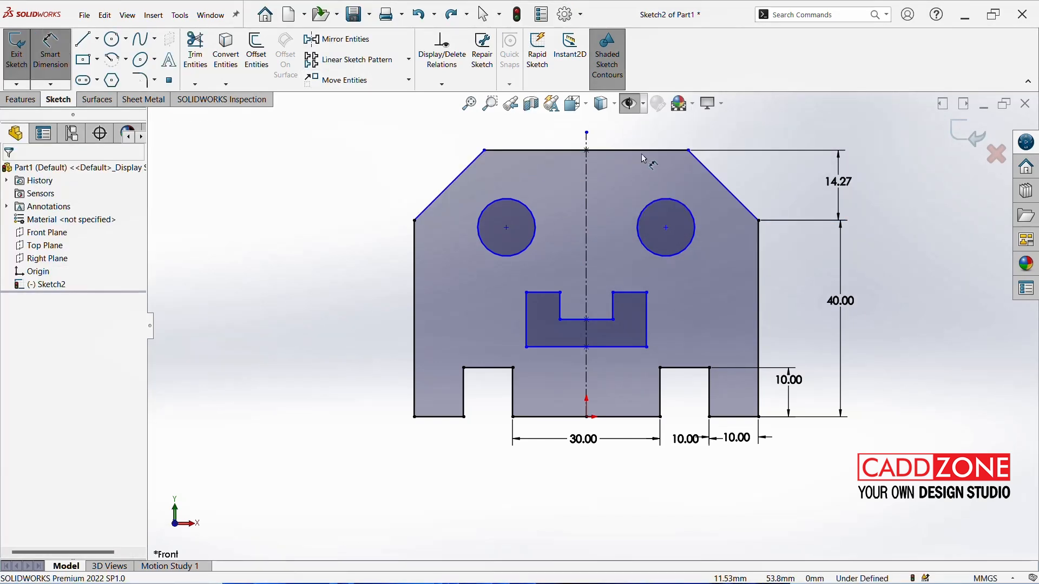
Dimension the angle between the top edge and the right sloped edge and set it to 45 degrees
click(661, 151)
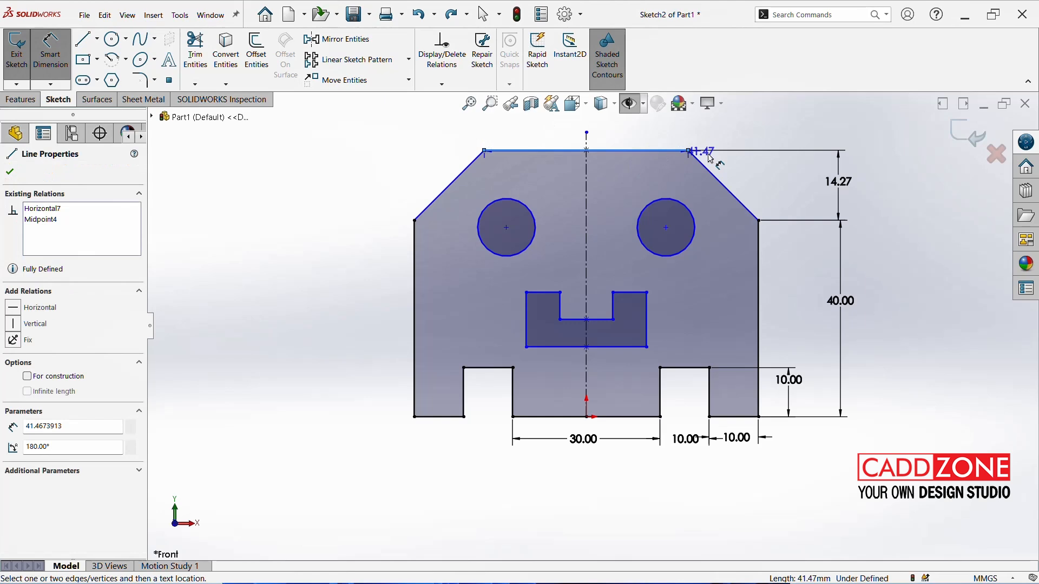
click(728, 190)
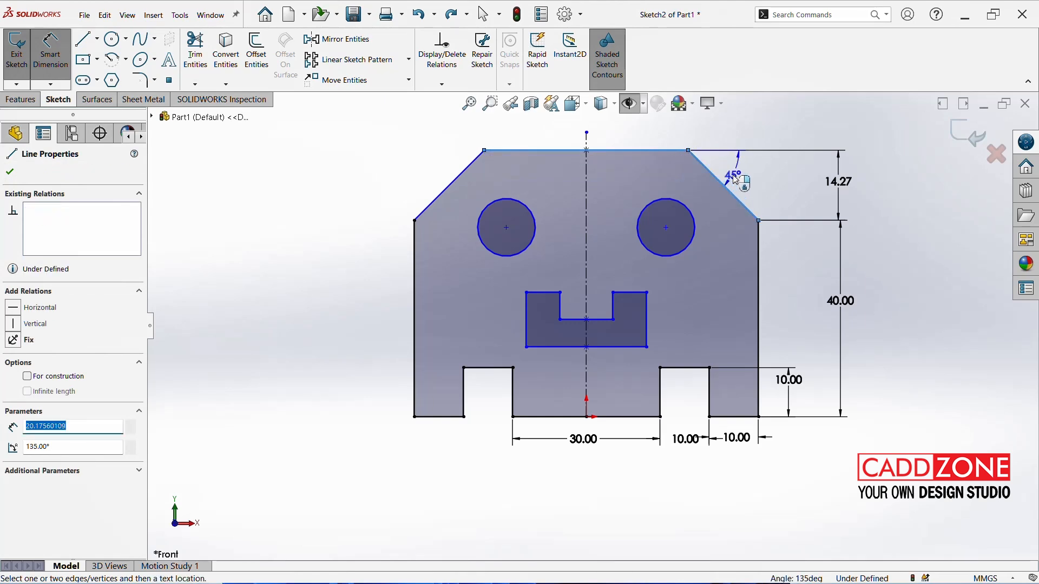
click(739, 174)
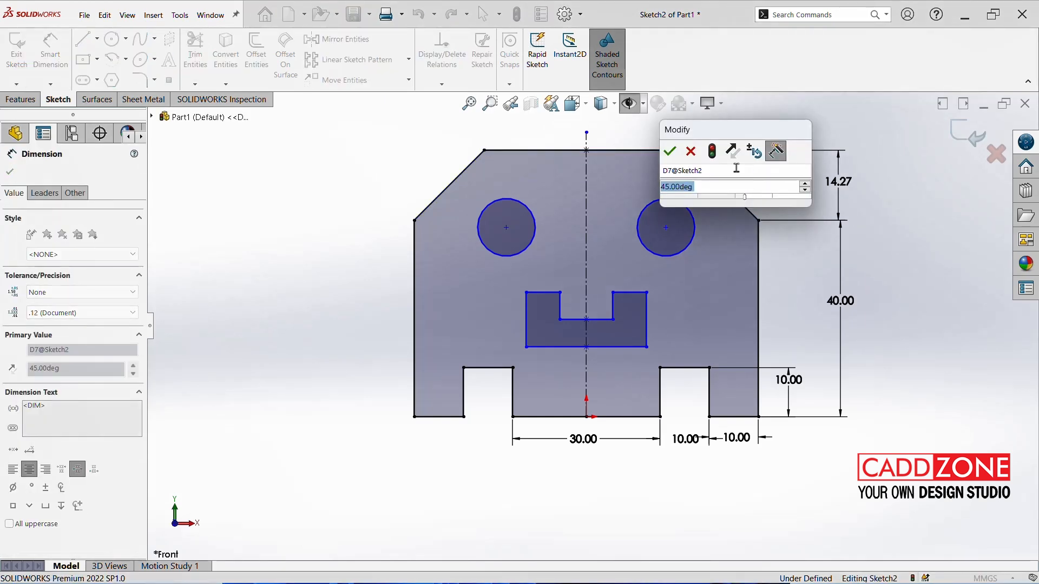
text(45)
key(Return)
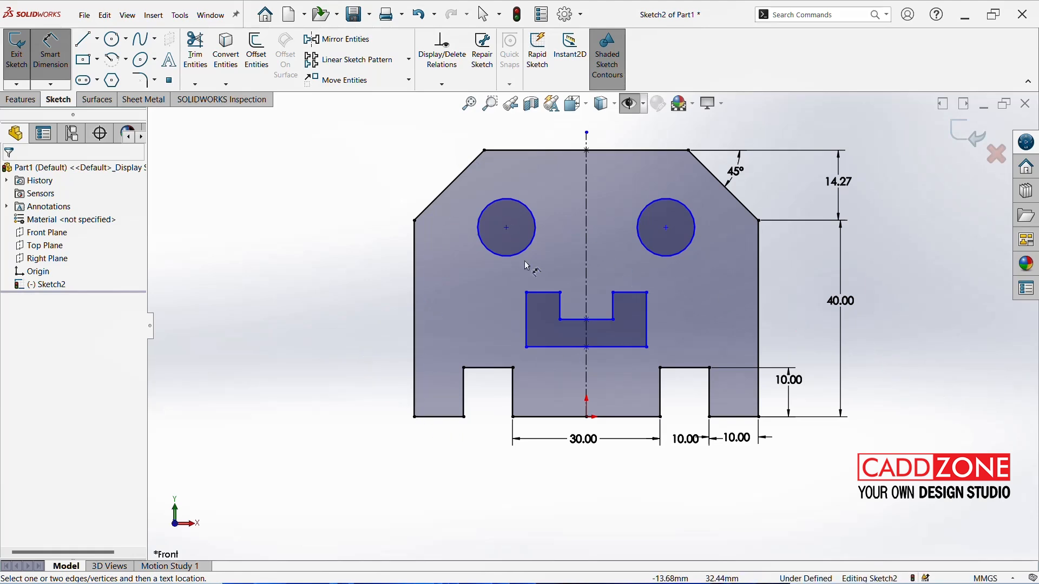
Dimension the right circle's diameter and set it to 10 mm
click(656, 206)
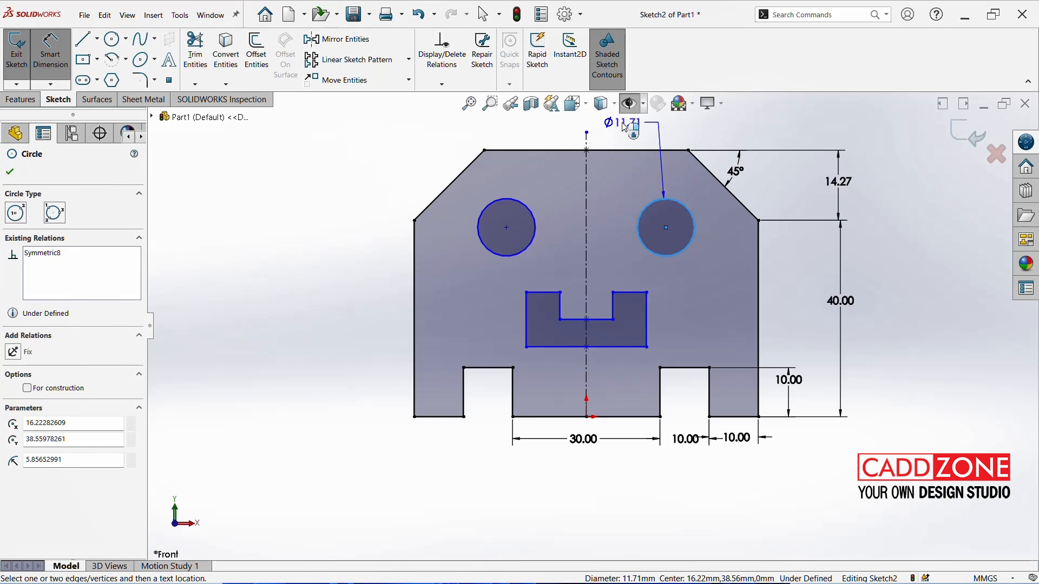
click(622, 131)
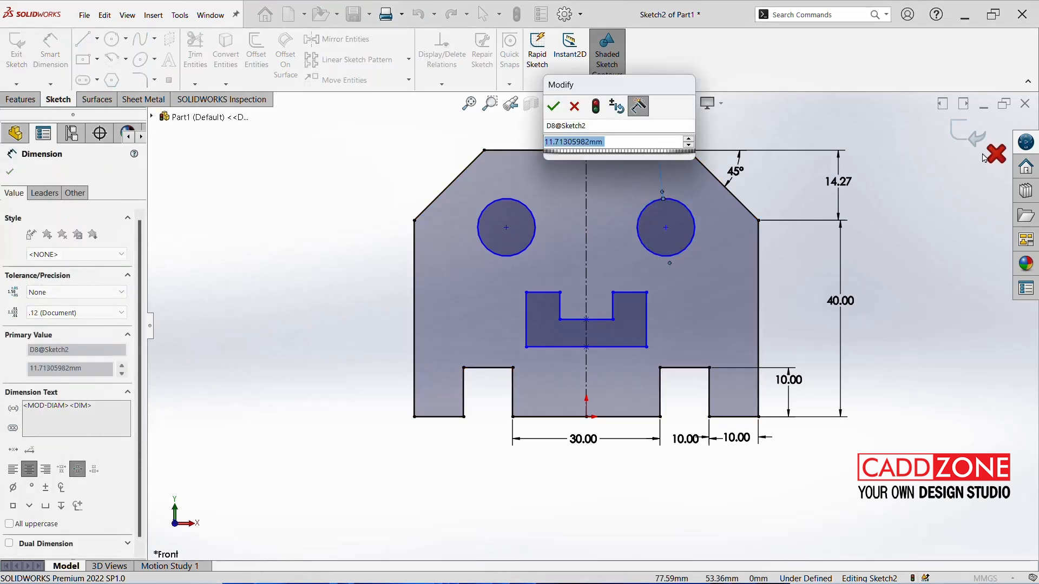
text(10)
key(Return)
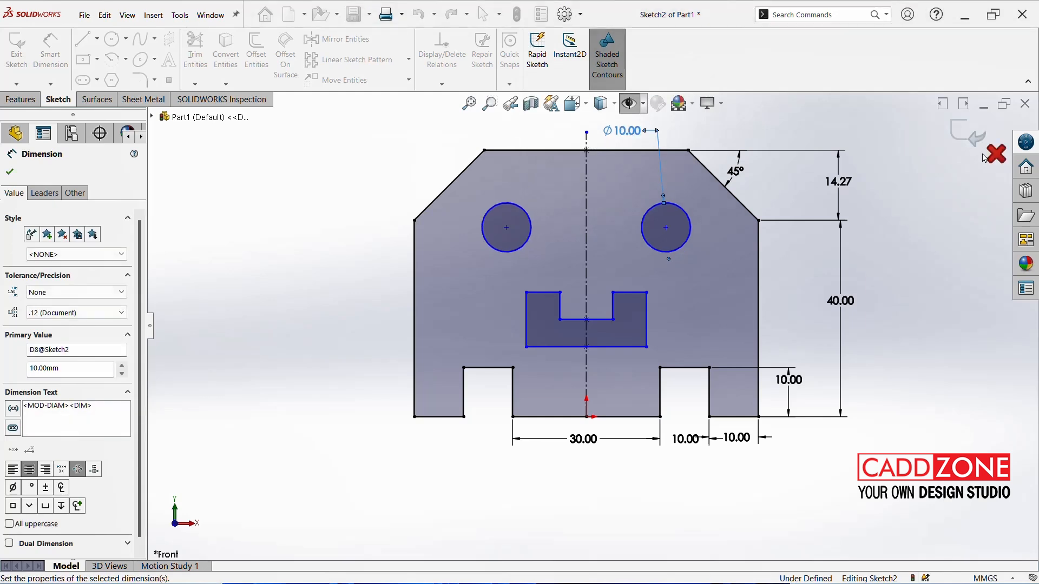
click(917, 188)
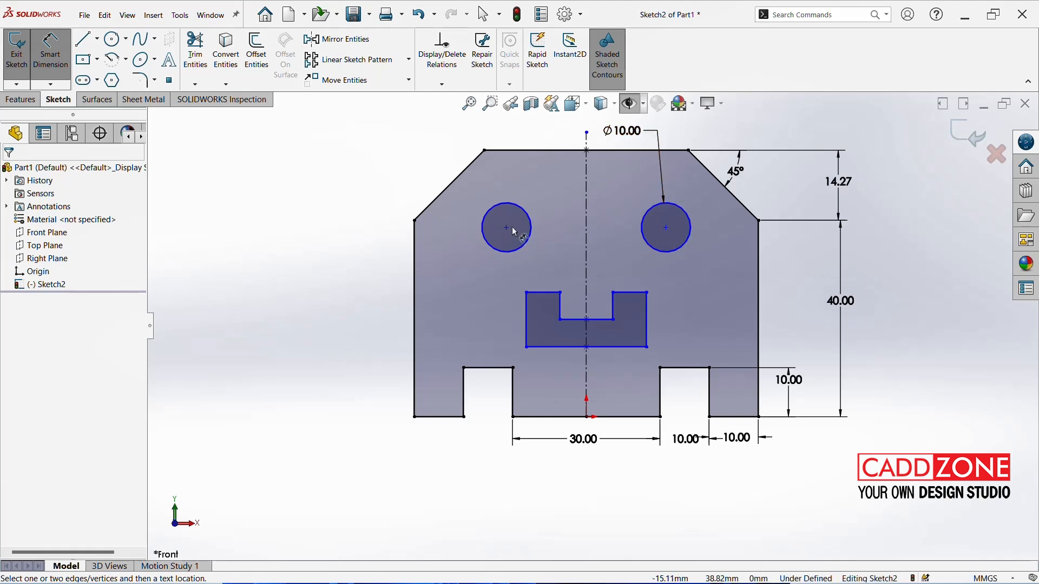
Try a diameter of 15 mm on the right circle, and undo the change
double_click(642, 131)
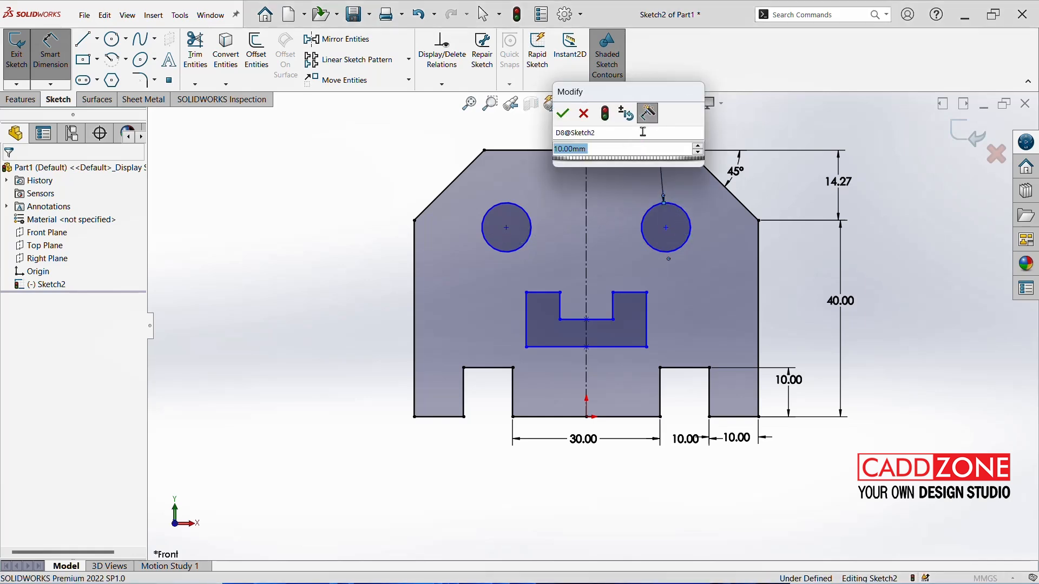
text(15)
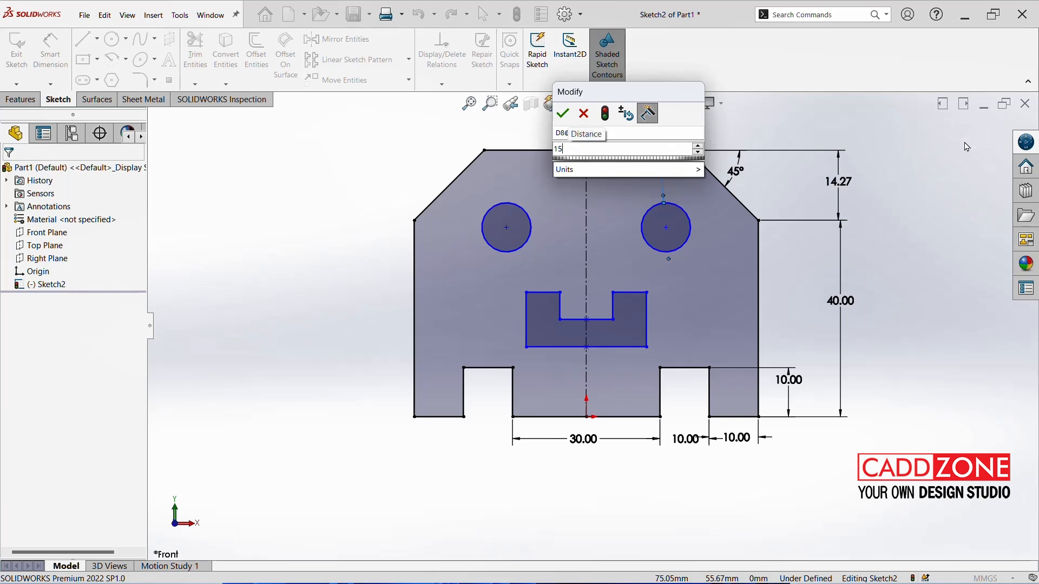
key(Return)
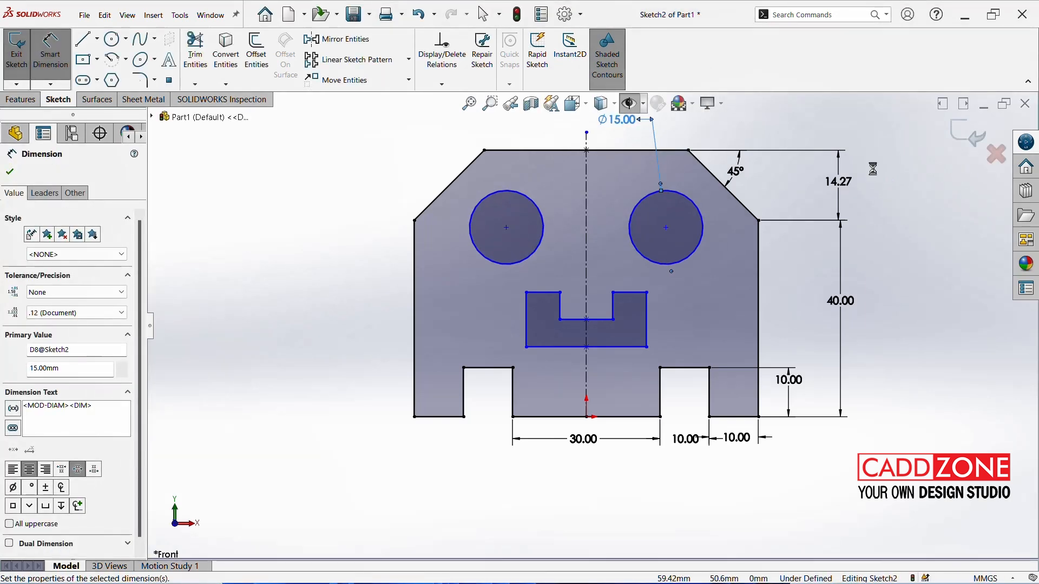
key(ctrl+z)
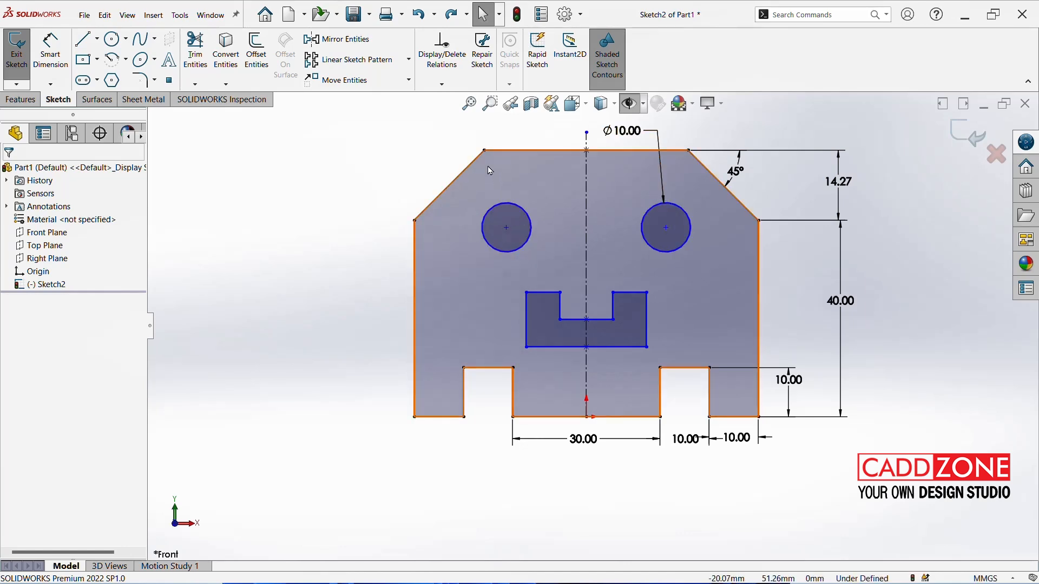
Add a vertical relation between the left circle's center and the left end of the top edge
scroll(534, 182, up, 3)
scroll(570, 255, down, 5)
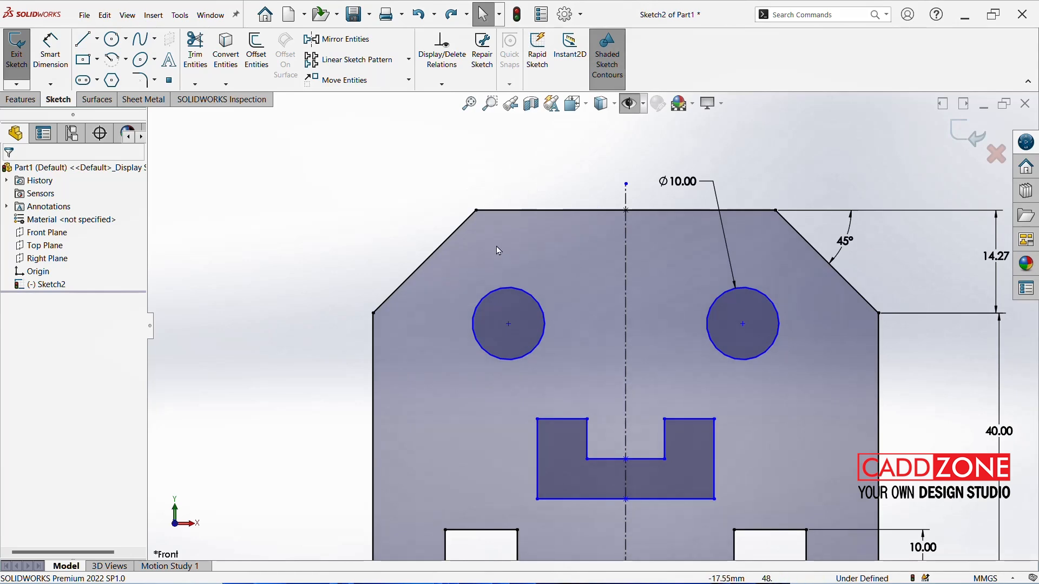
click(508, 323)
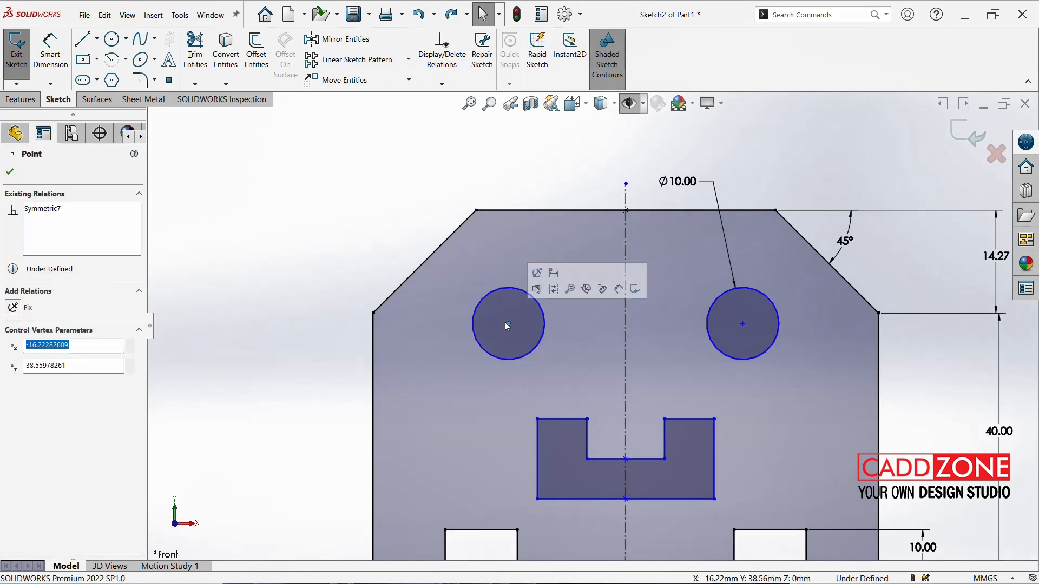
ctrl+click(477, 211)
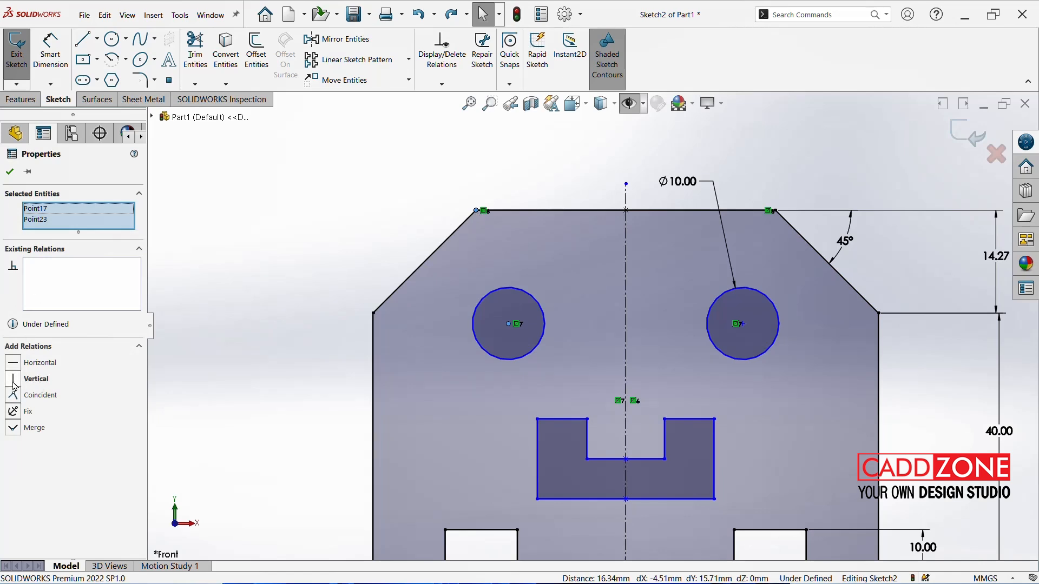
click(14, 381)
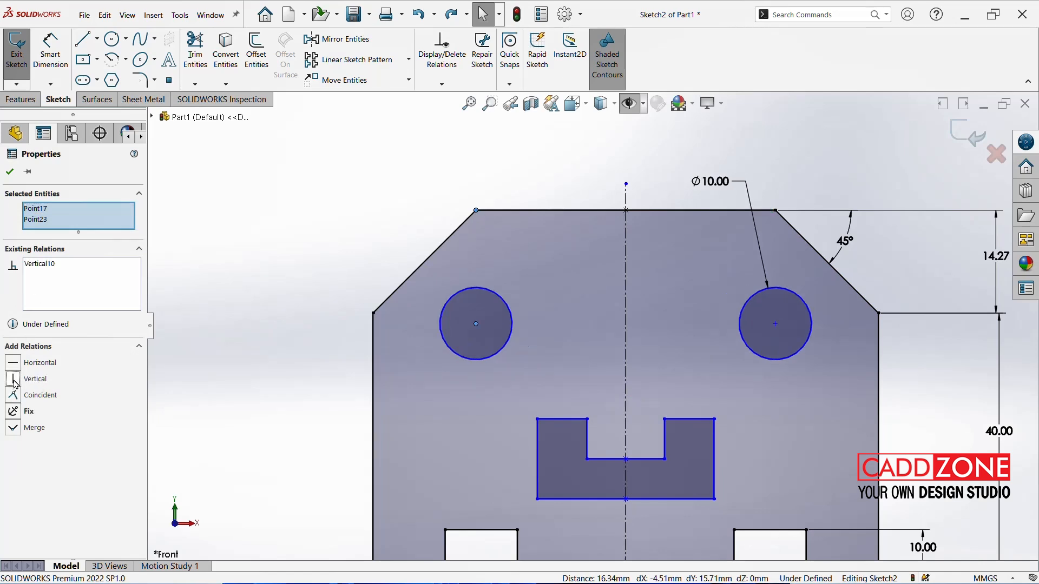
click(346, 324)
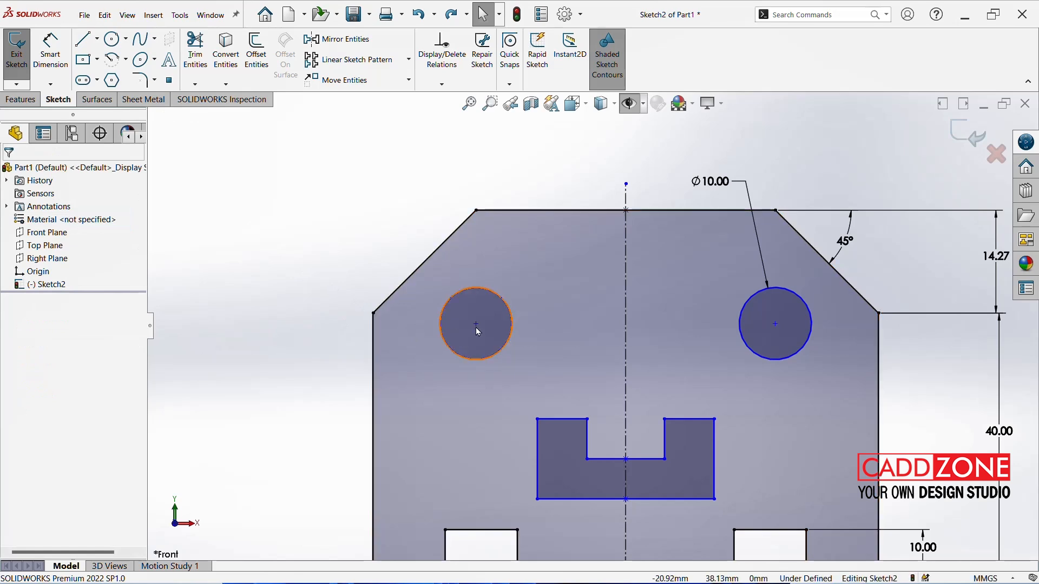
Add a horizontal relation between the left circle's center and the lower end of the left sloped edge
click(477, 325)
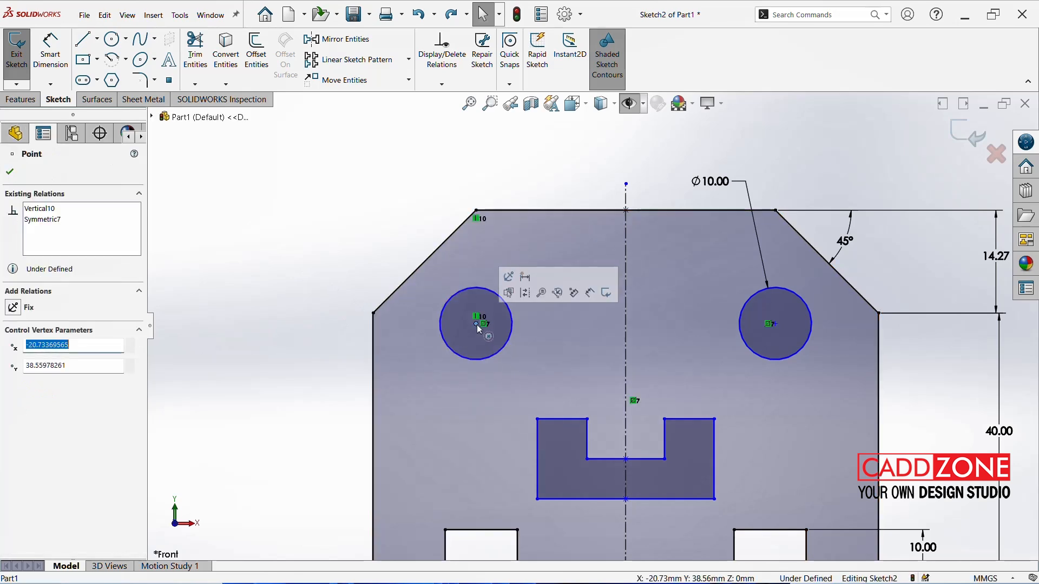
ctrl+click(374, 314)
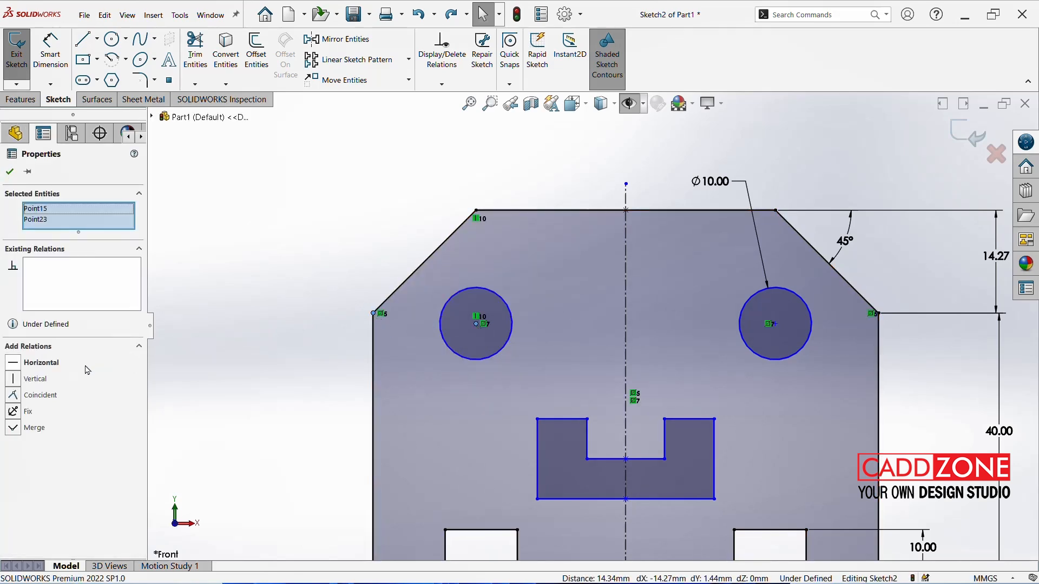
click(13, 363)
click(227, 312)
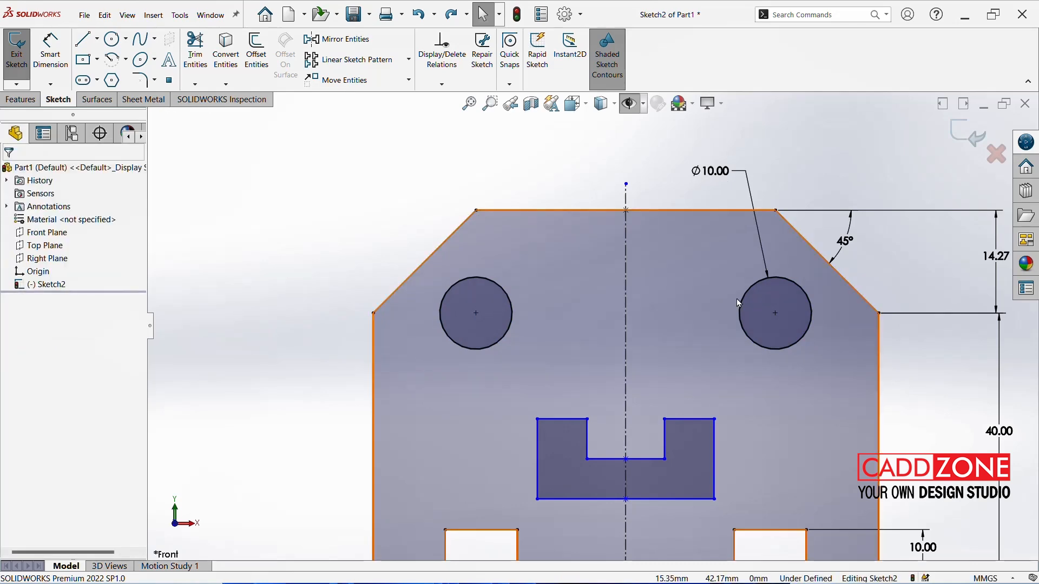
key(f)
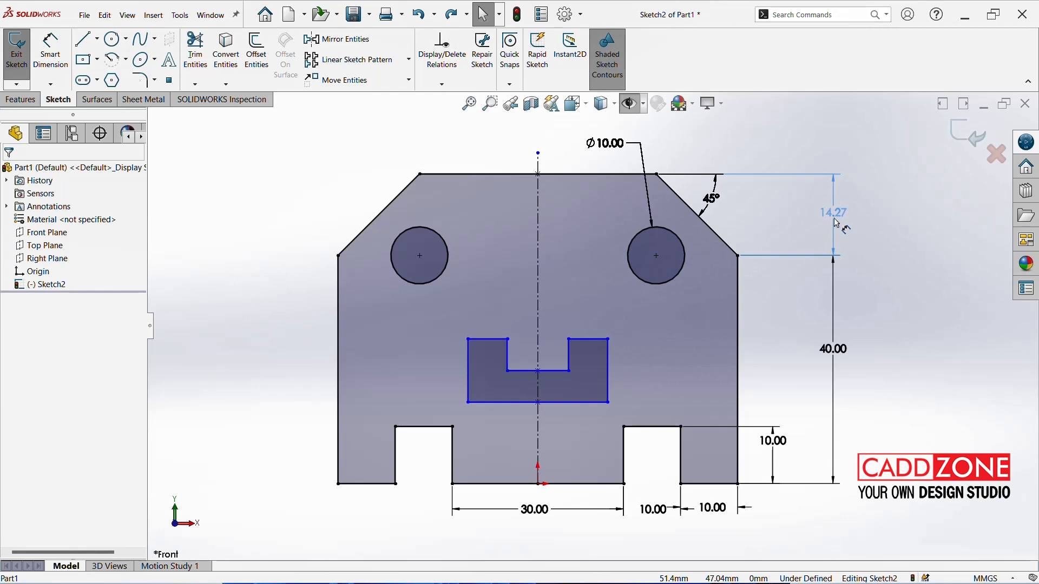
click(835, 223)
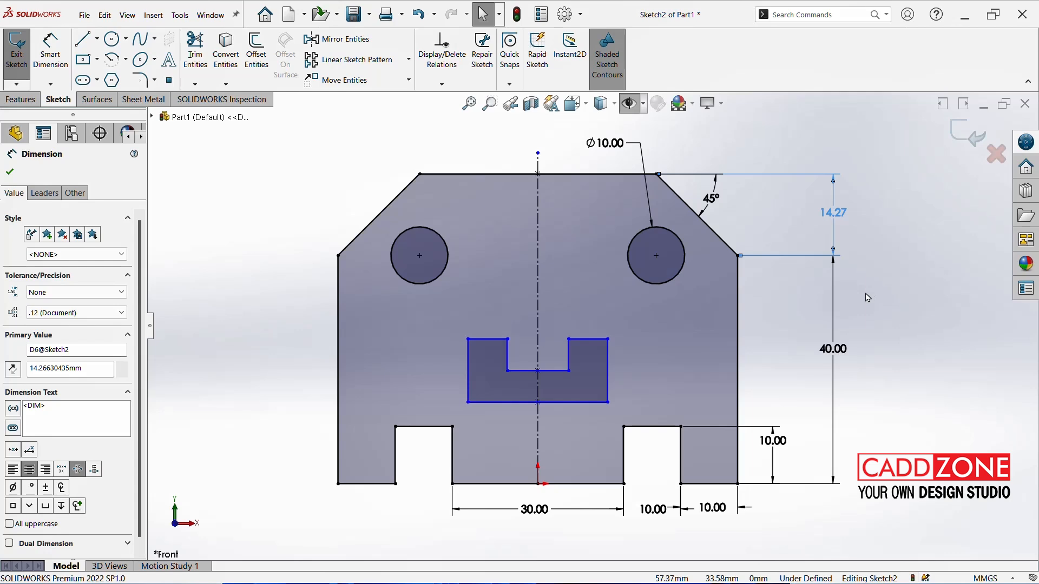
click(867, 297)
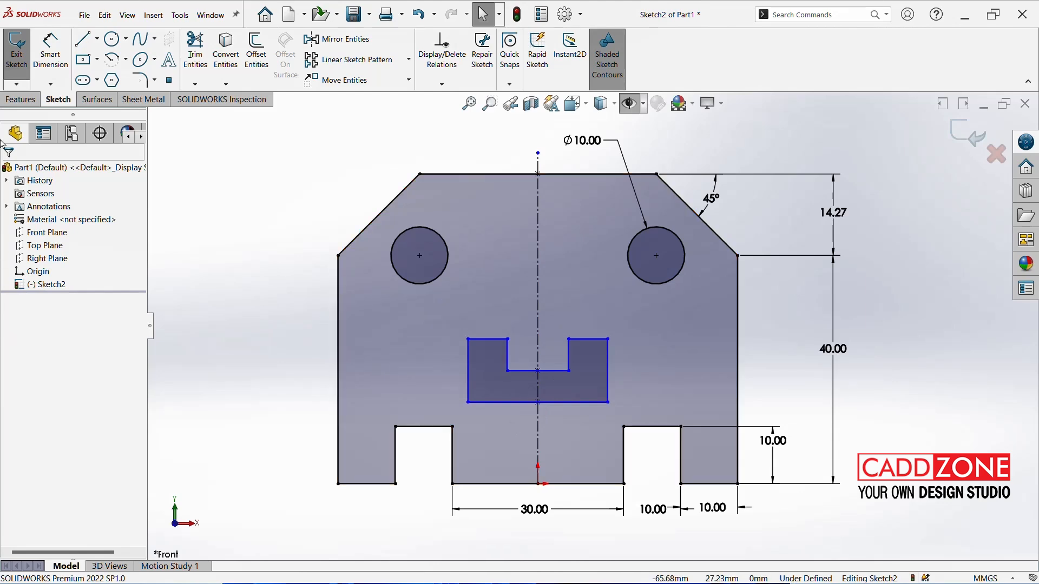
Dimension the cutout's bottom edge 15 mm above the bottom edge of the profile's right leg
click(50, 51)
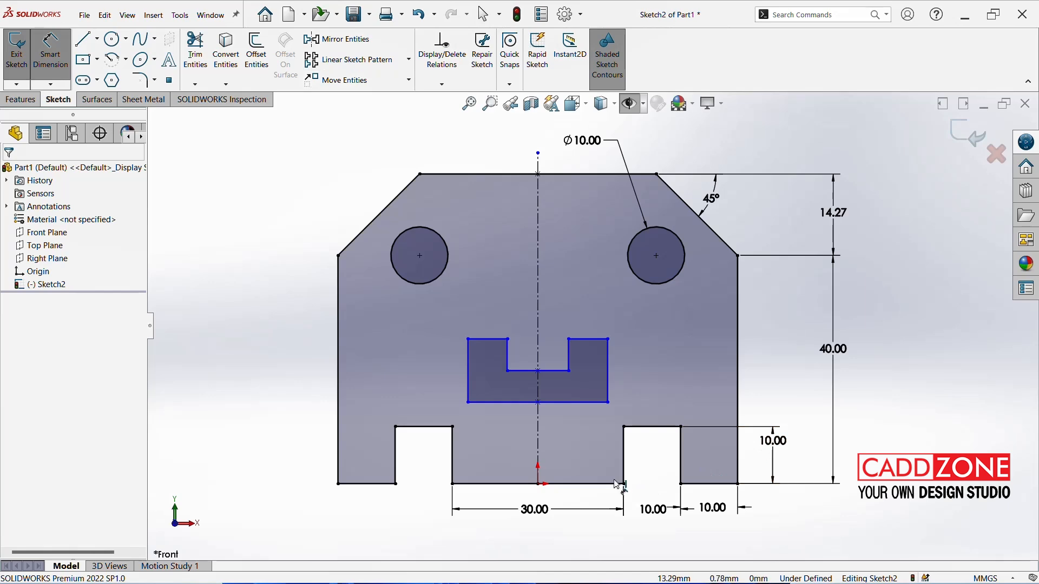
click(709, 484)
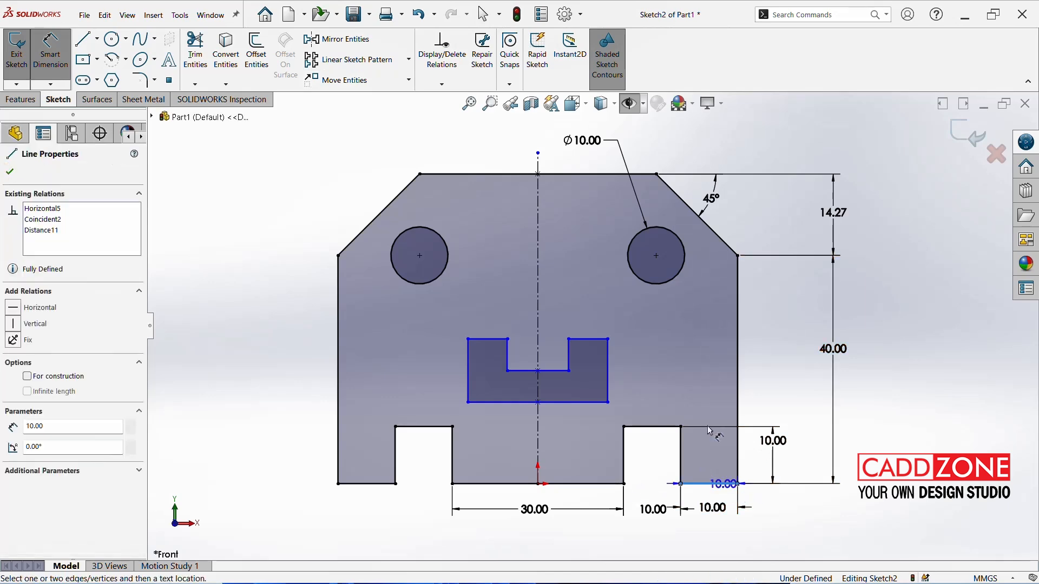
click(585, 402)
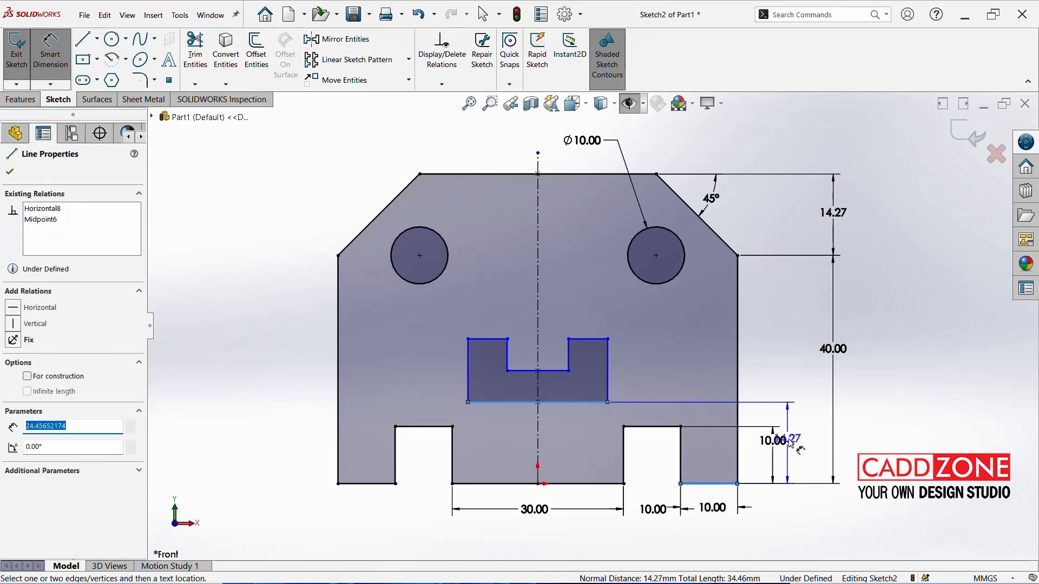
click(801, 430)
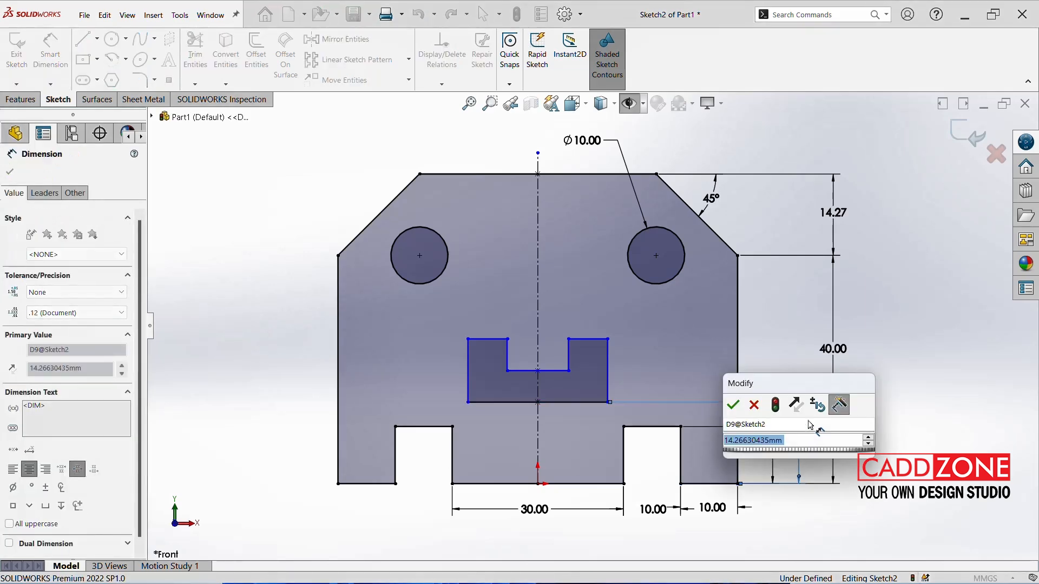
text(15)
key(Return)
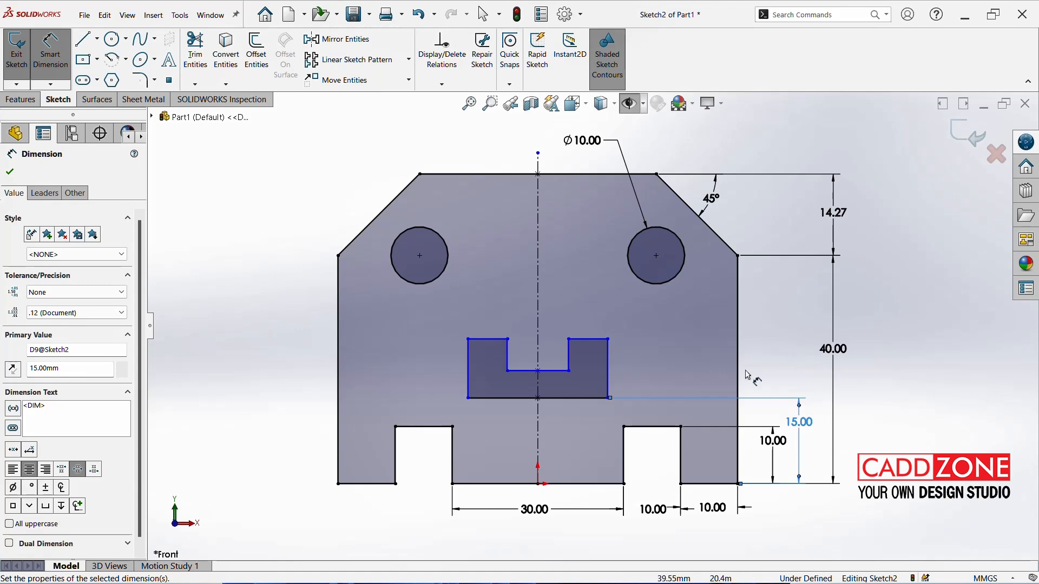
key(Escape)
key(Escape)
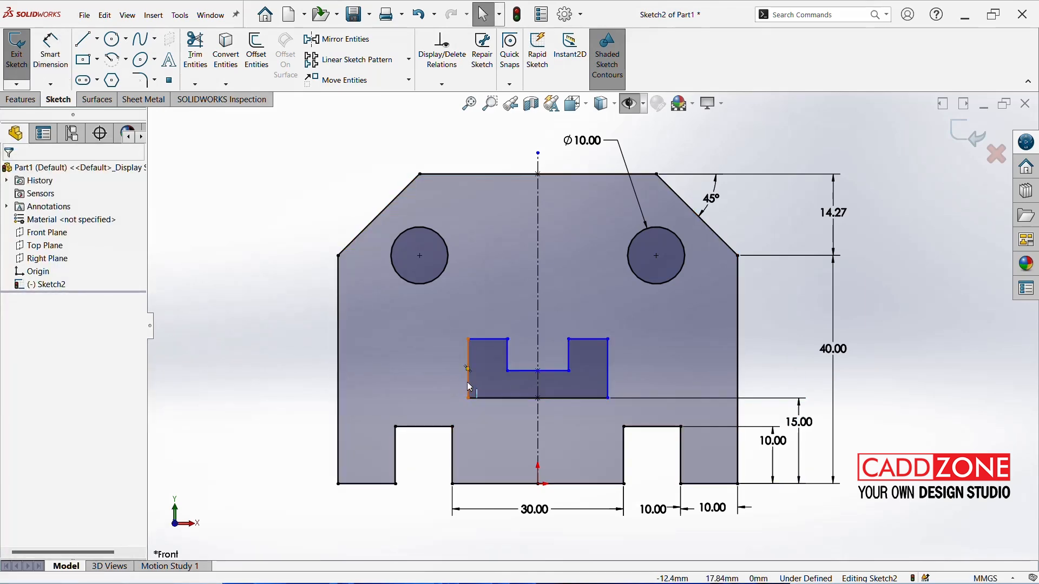
Try a collinear relation between the cutout's right edge and the inner edge of the right notch, and undo it
click(608, 378)
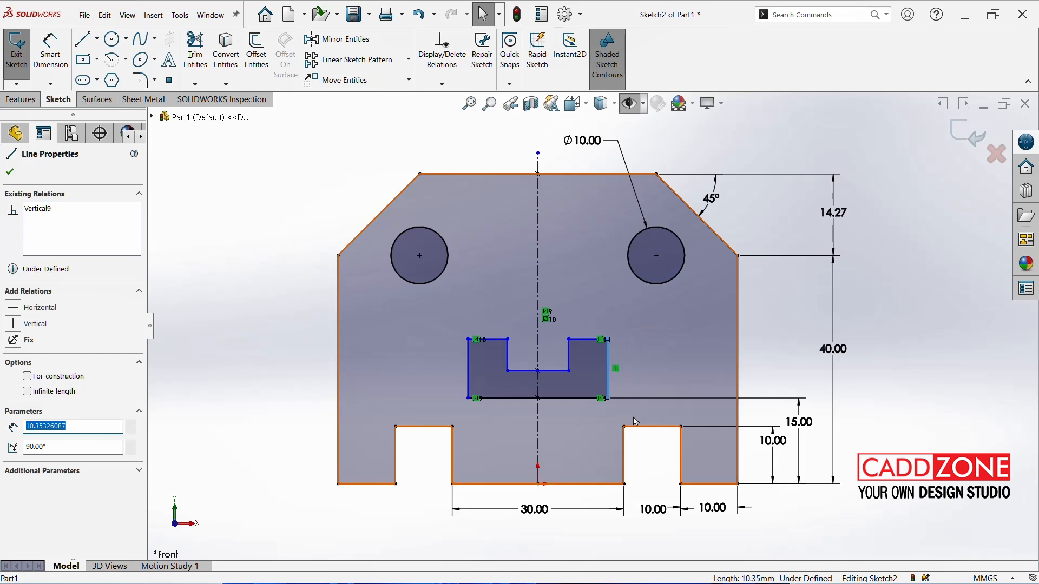
ctrl+click(625, 455)
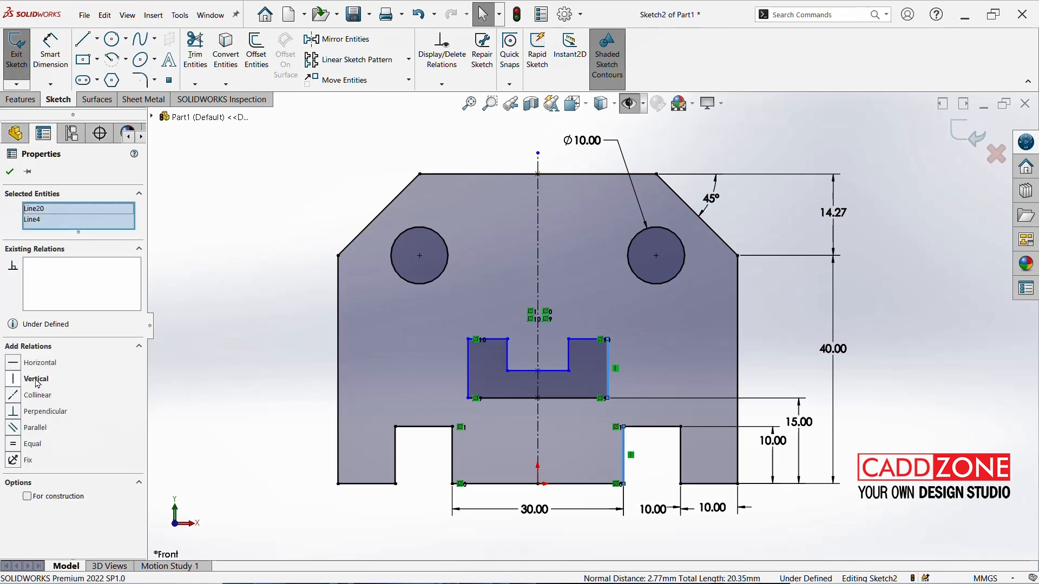
click(19, 402)
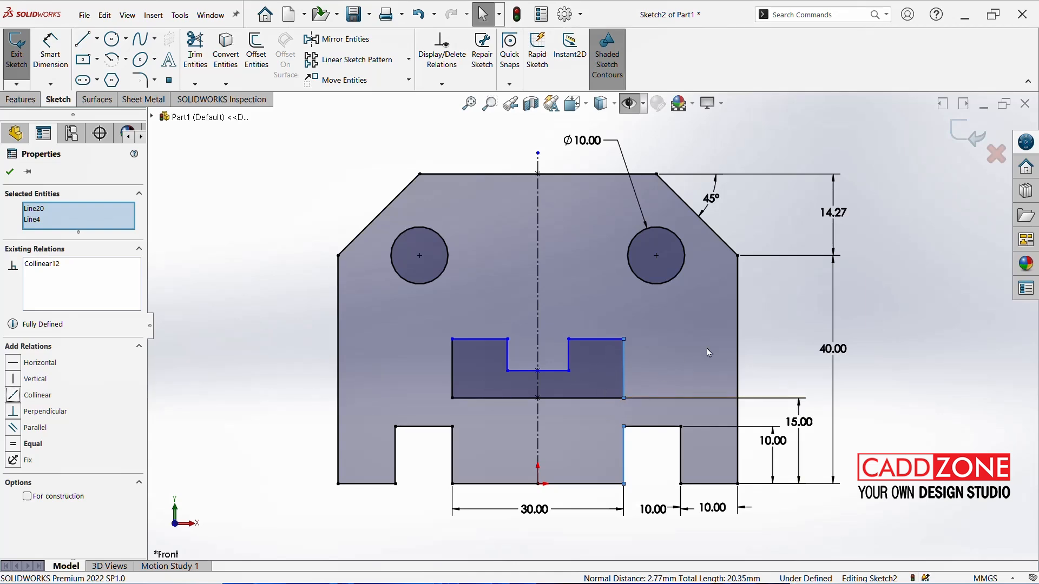
key(ctrl+z)
click(893, 350)
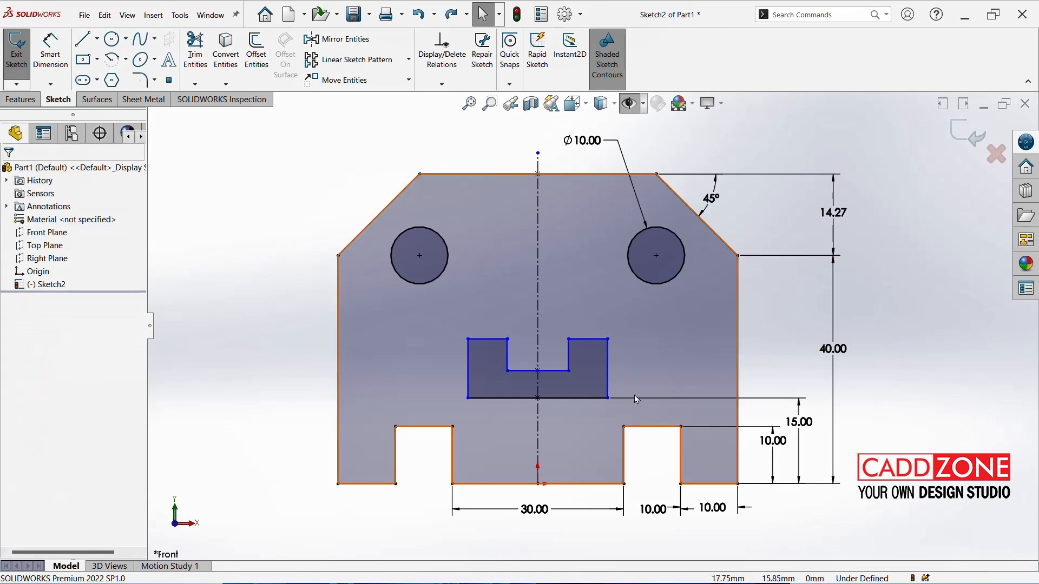
click(608, 382)
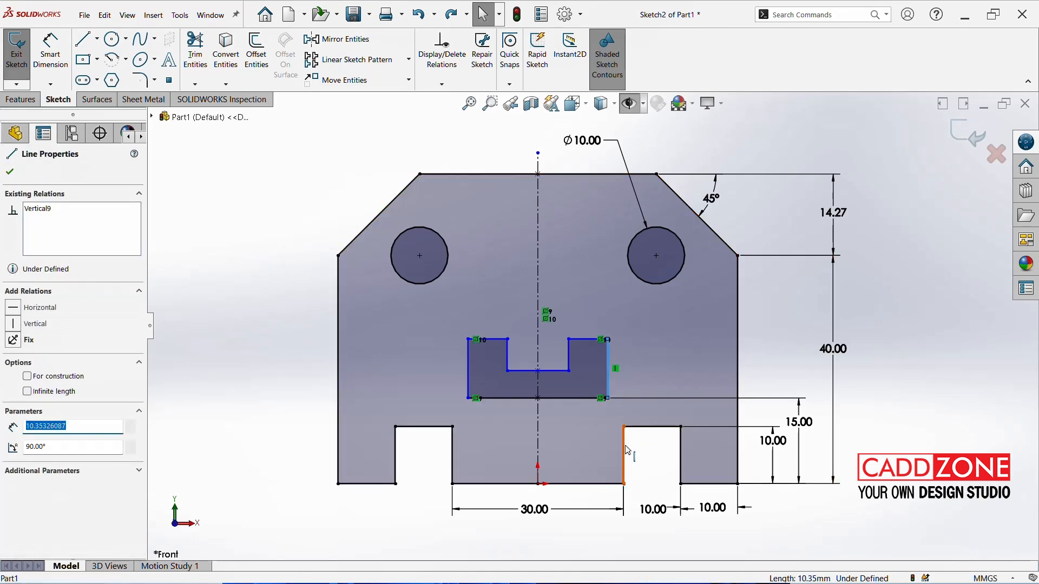
ctrl+click(625, 450)
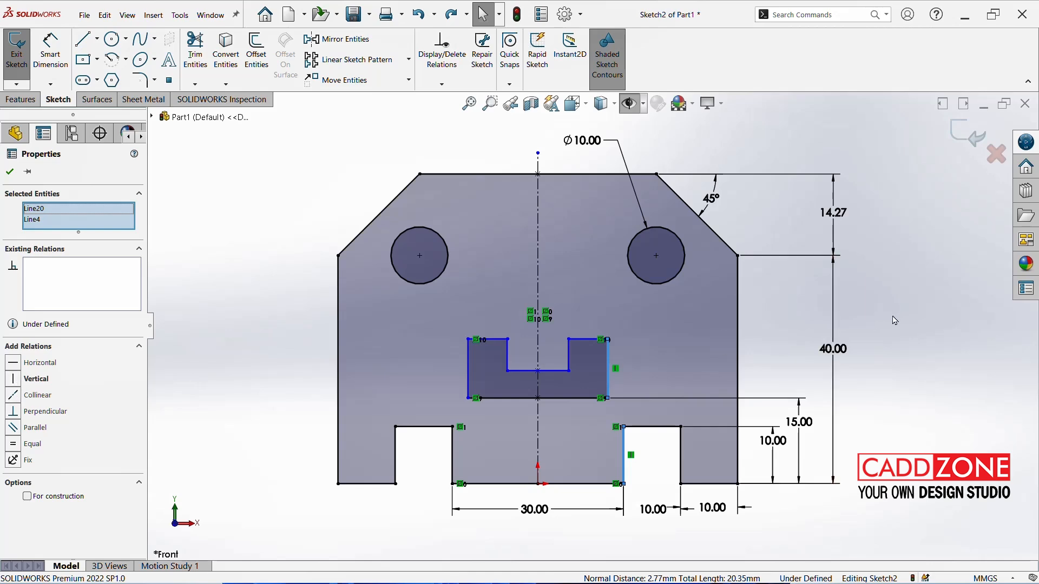
click(190, 377)
Add a vertical relation between the cutout's lower right corner and the upper inner corner of the right notch
click(608, 403)
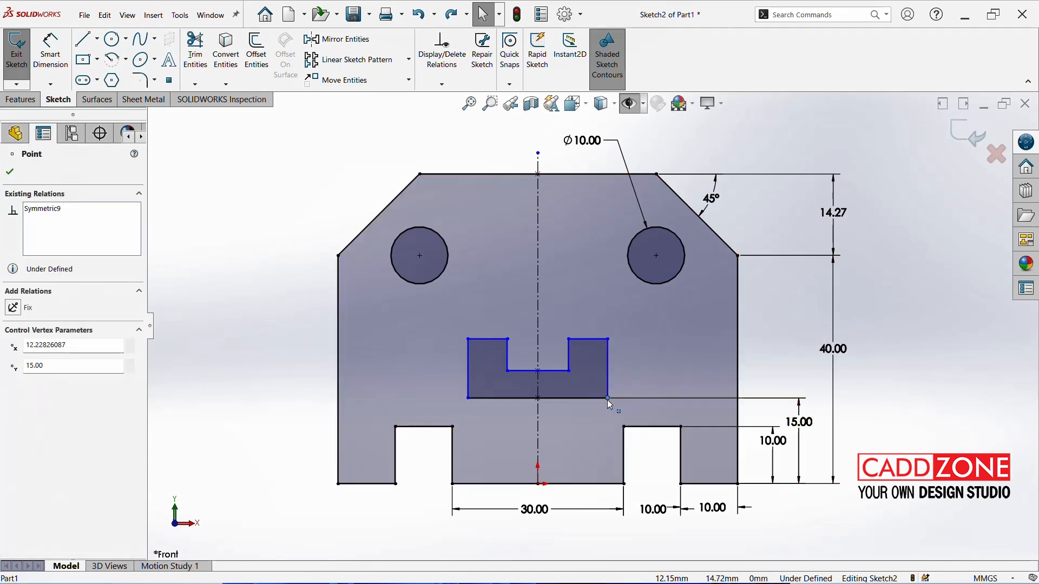
ctrl+click(625, 429)
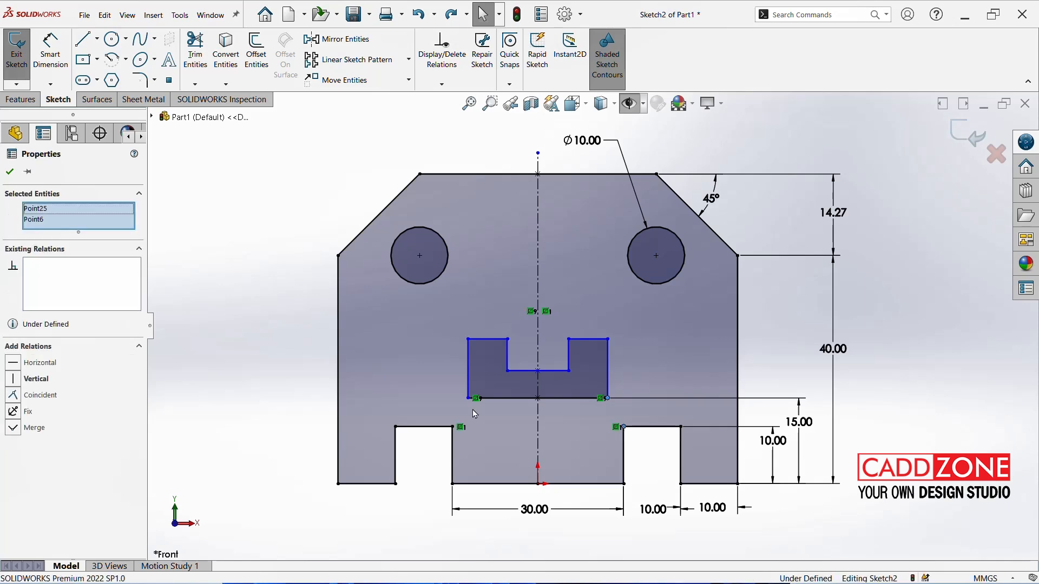
click(15, 384)
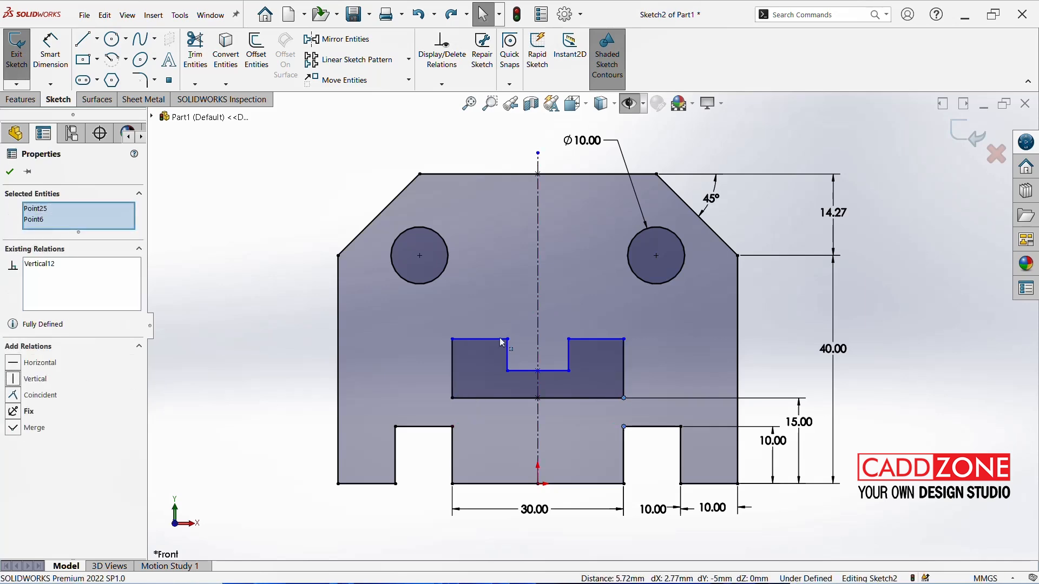
click(930, 350)
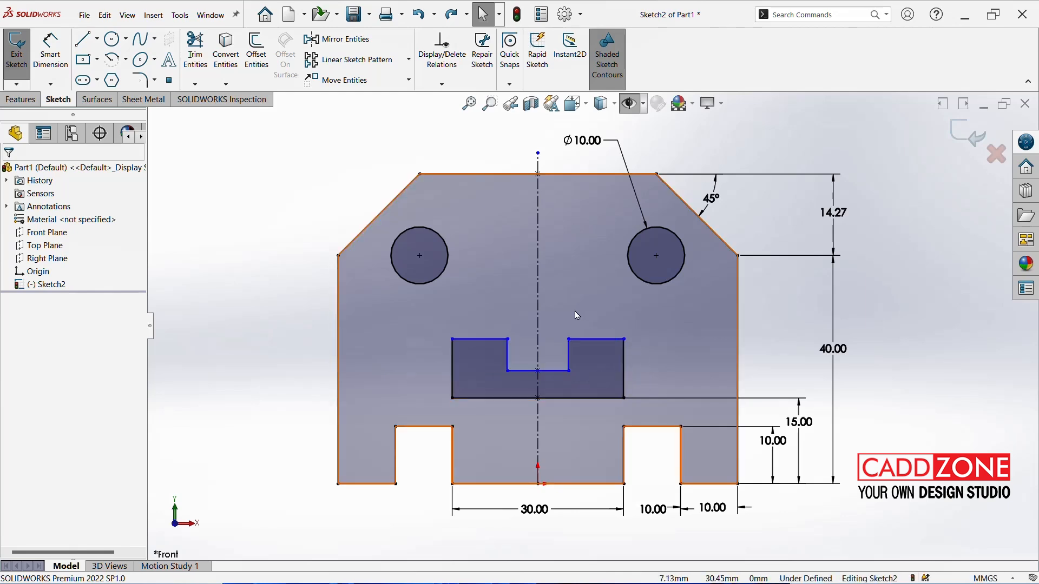
Dimension the height of the cutout's right edge and set it to 10 mm
click(50, 51)
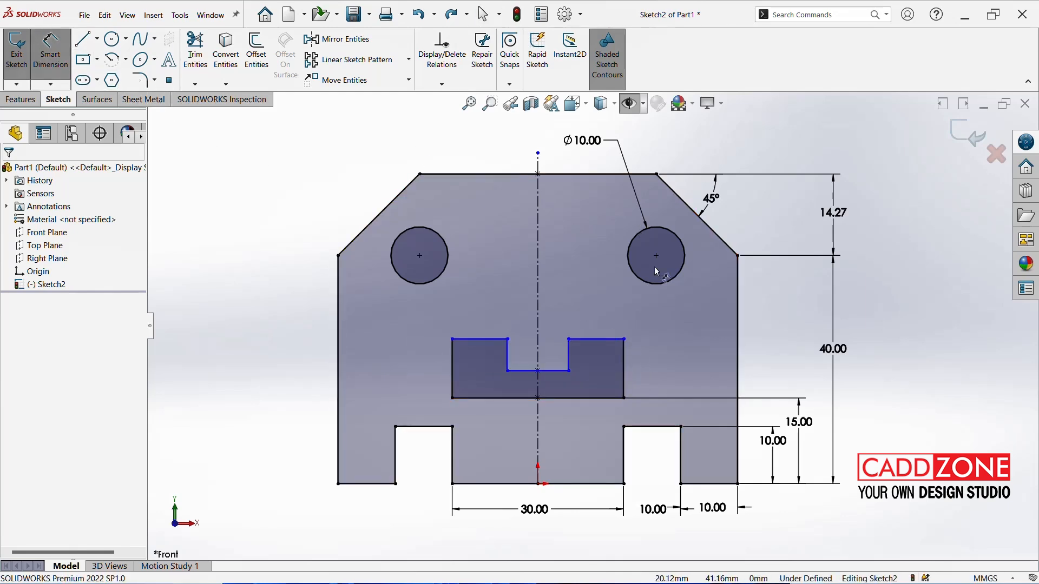
click(624, 360)
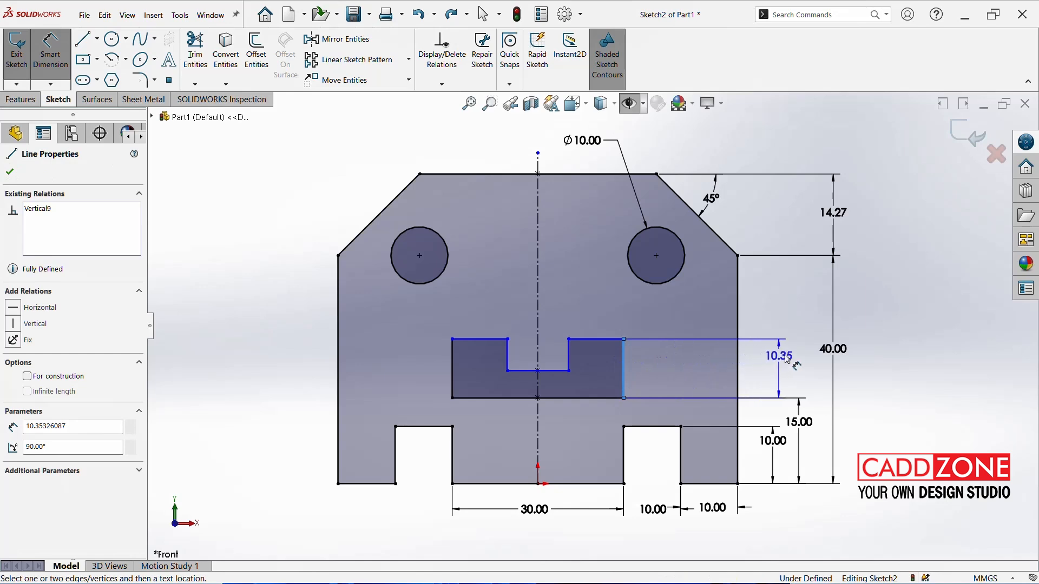
click(800, 361)
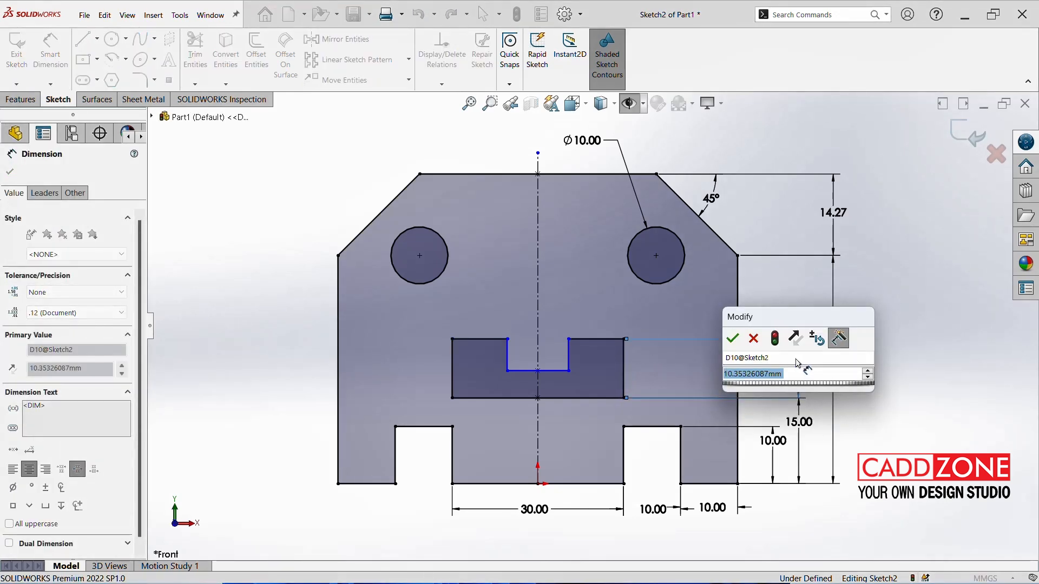
text(10)
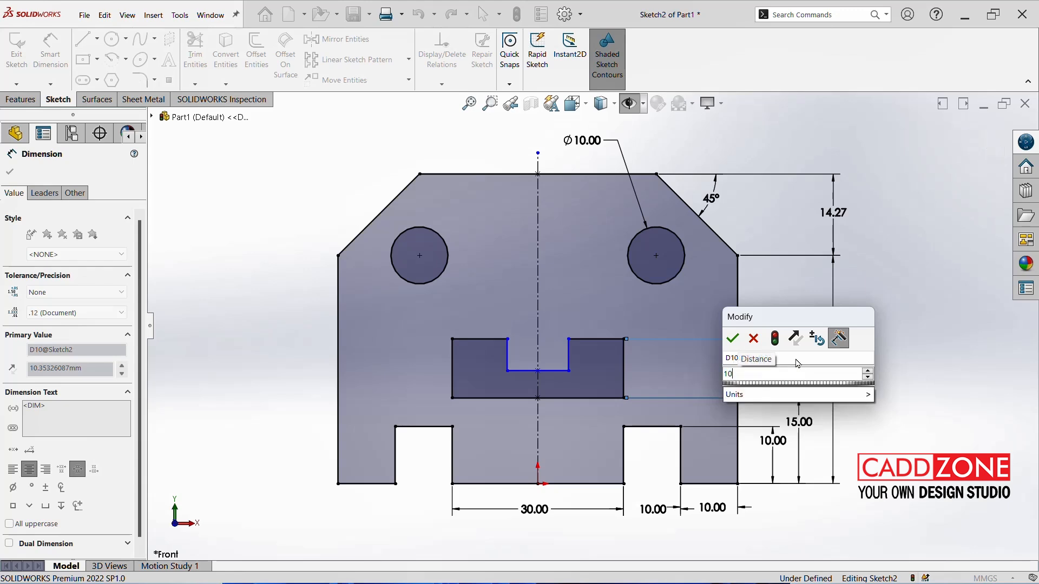
key(Return)
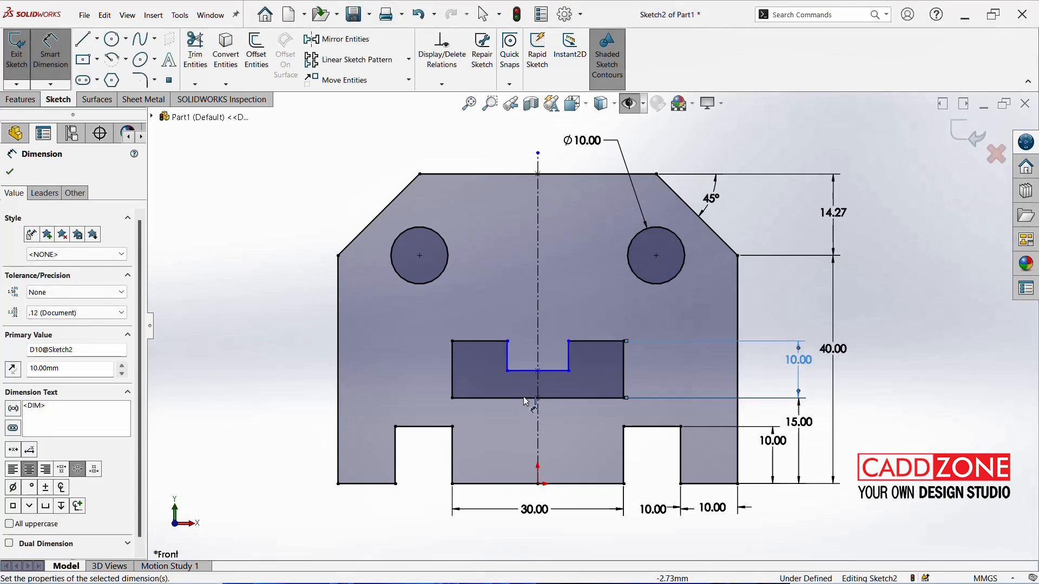
Dimension the depth of the step in the middle of the cutout and set it to 5 mm
click(568, 355)
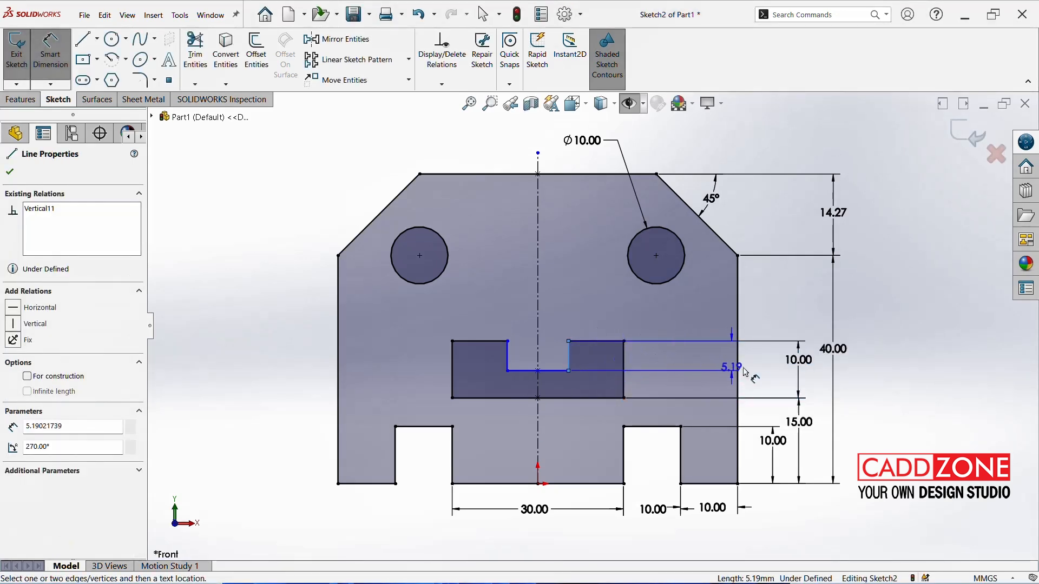
click(768, 370)
click(768, 369)
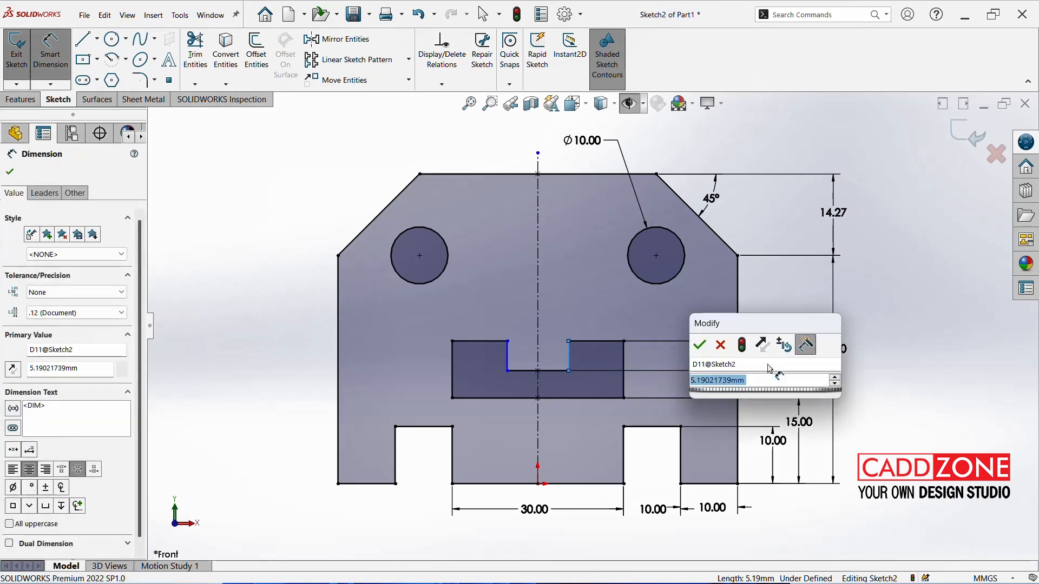
text(5)
key(Return)
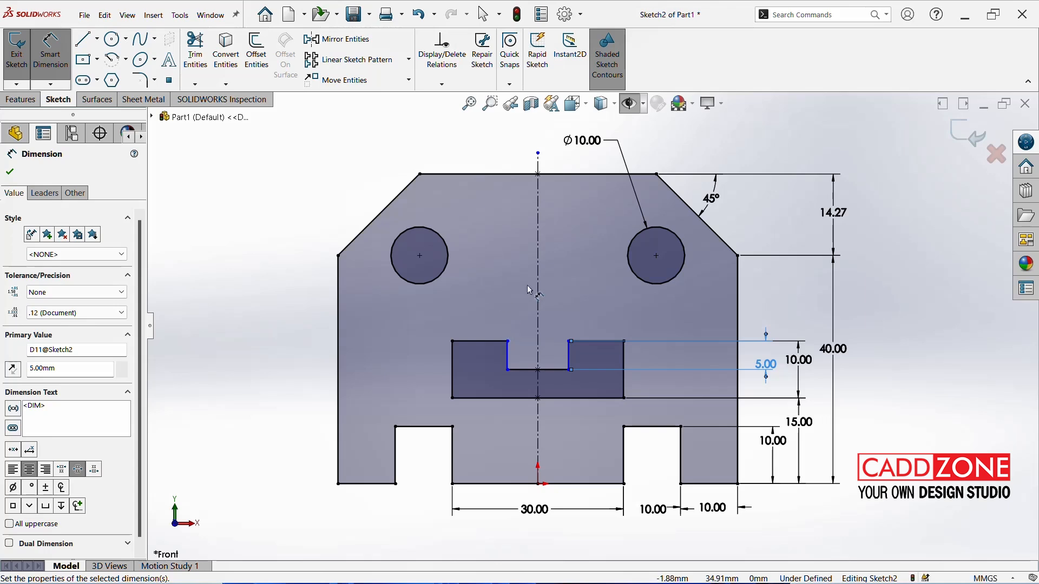
key(Escape)
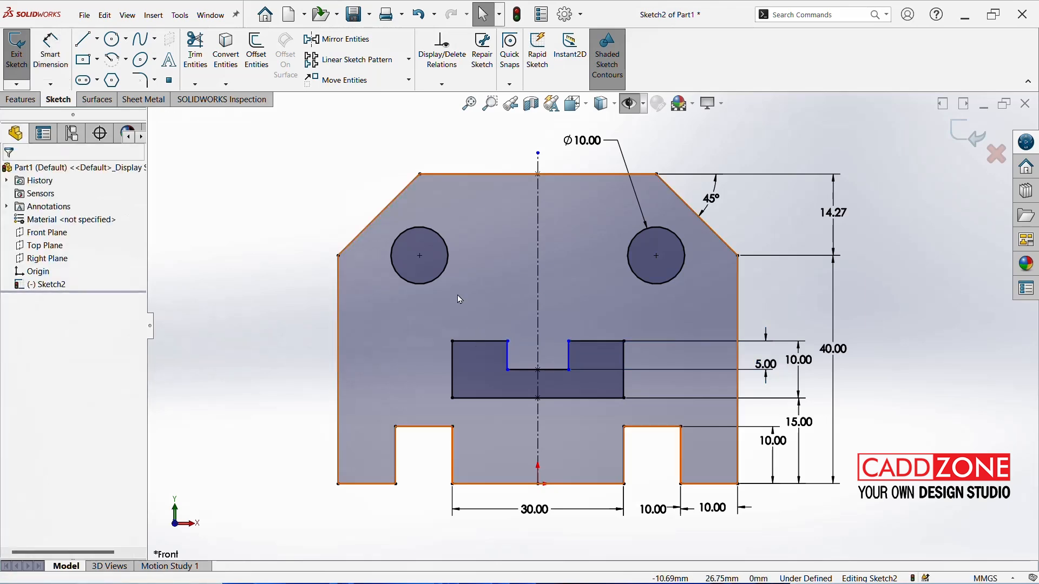
Dimension the width of the cutout's upper left edge and set it to 10 mm
click(51, 54)
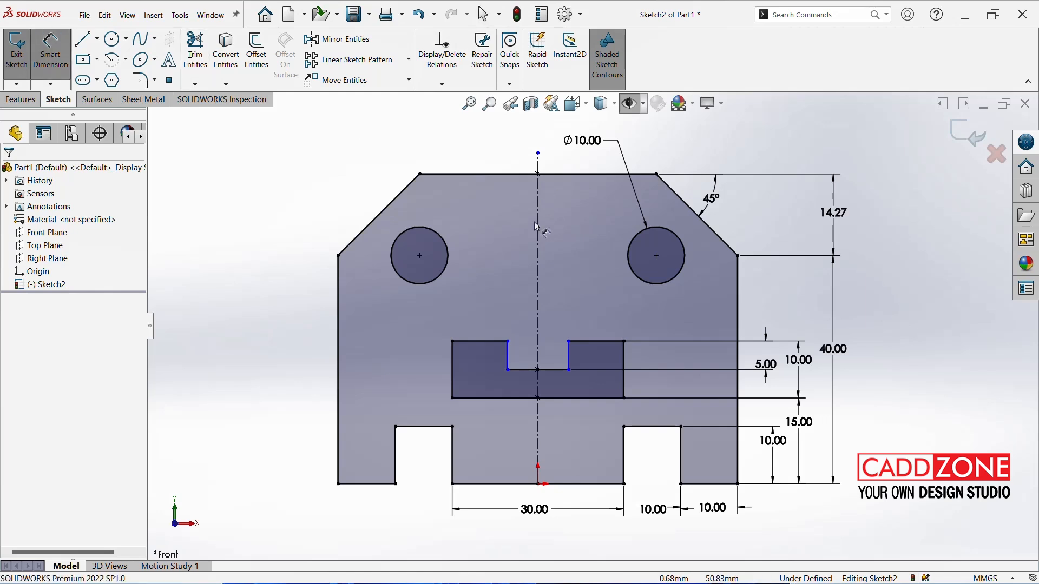
click(482, 341)
click(489, 147)
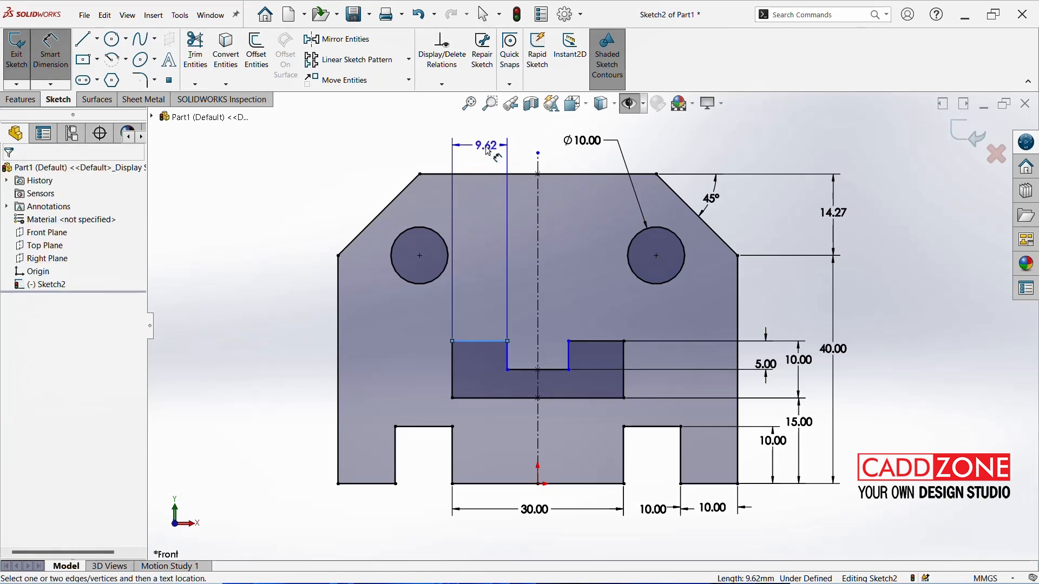
text(10)
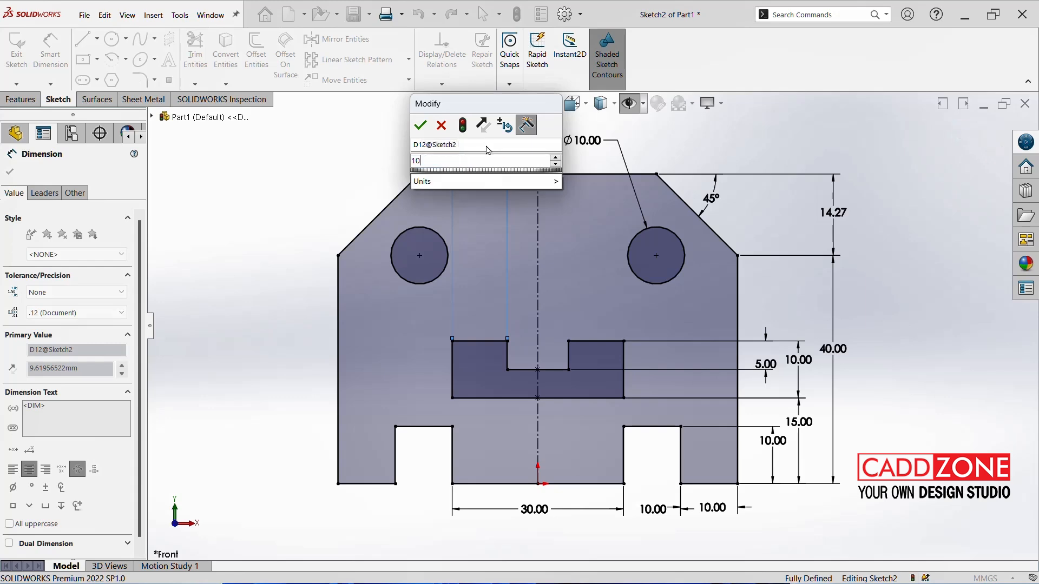
key(Return)
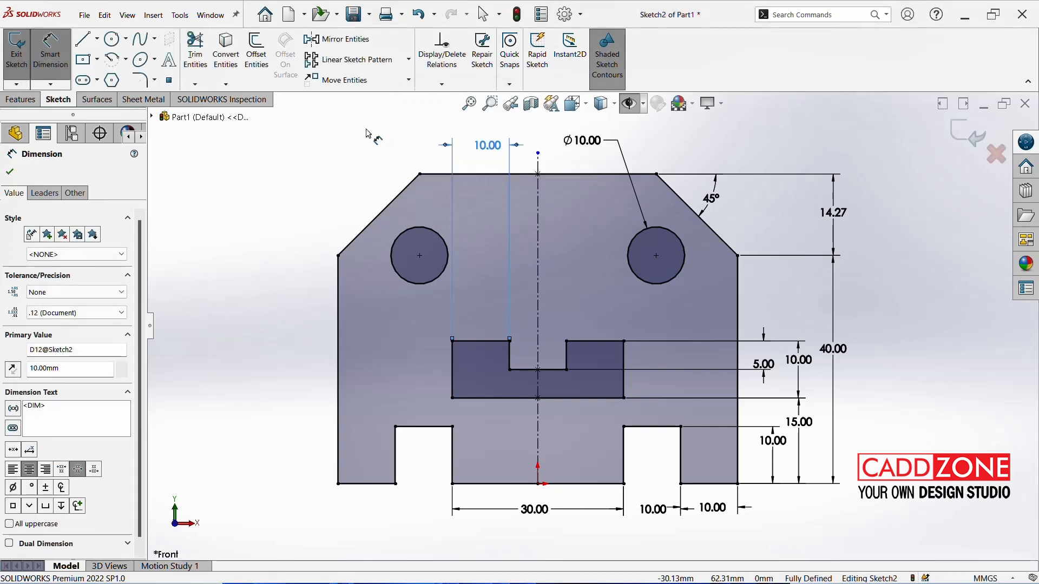
click(368, 132)
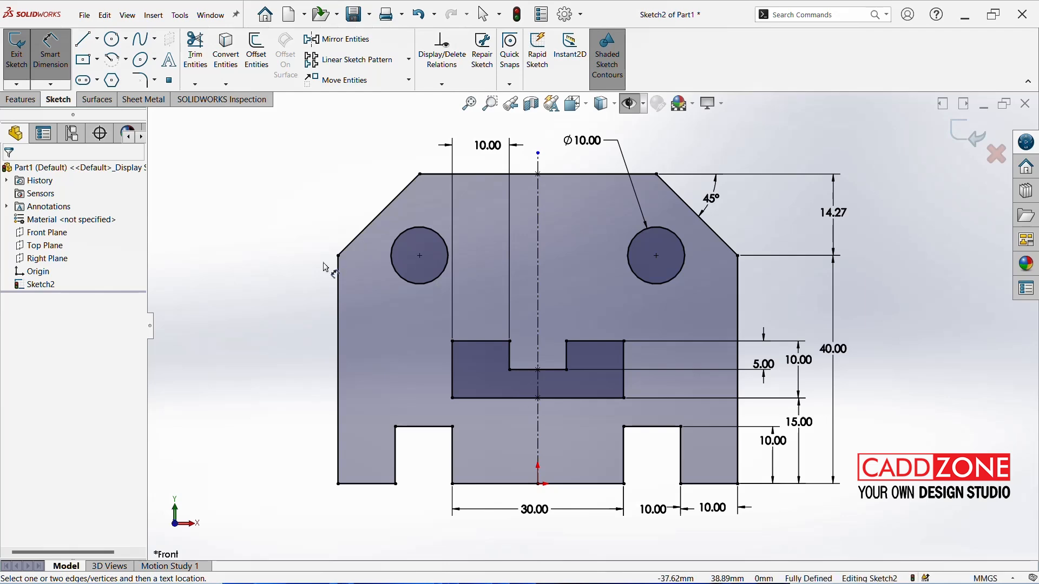
click(54, 64)
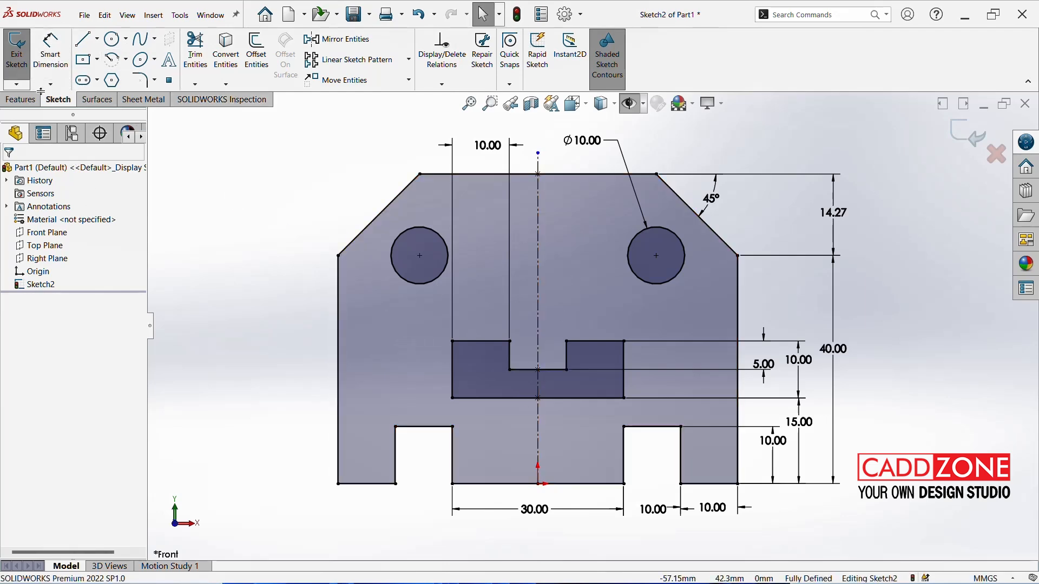
click(68, 60)
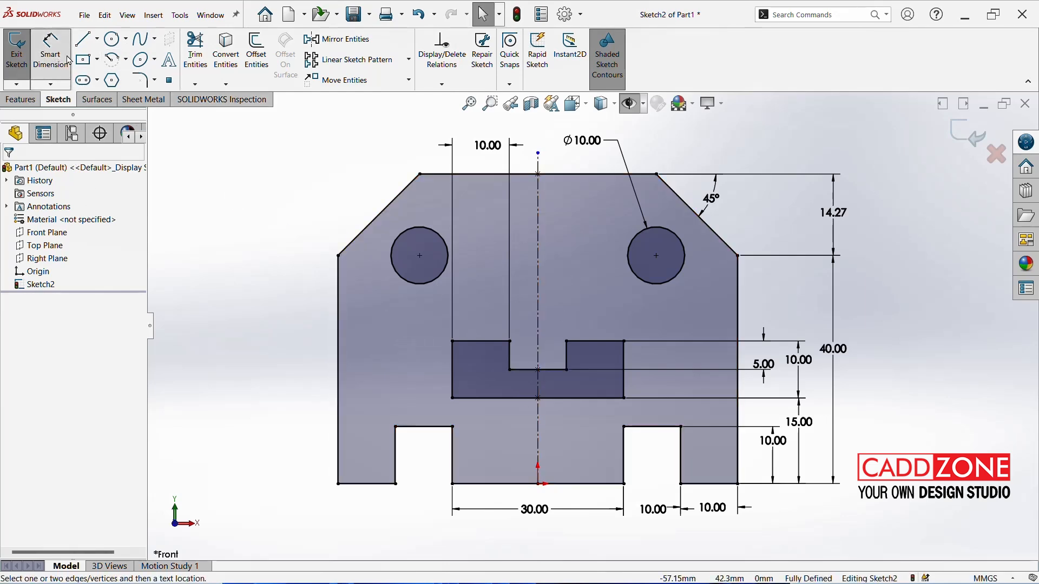
click(557, 370)
click(558, 305)
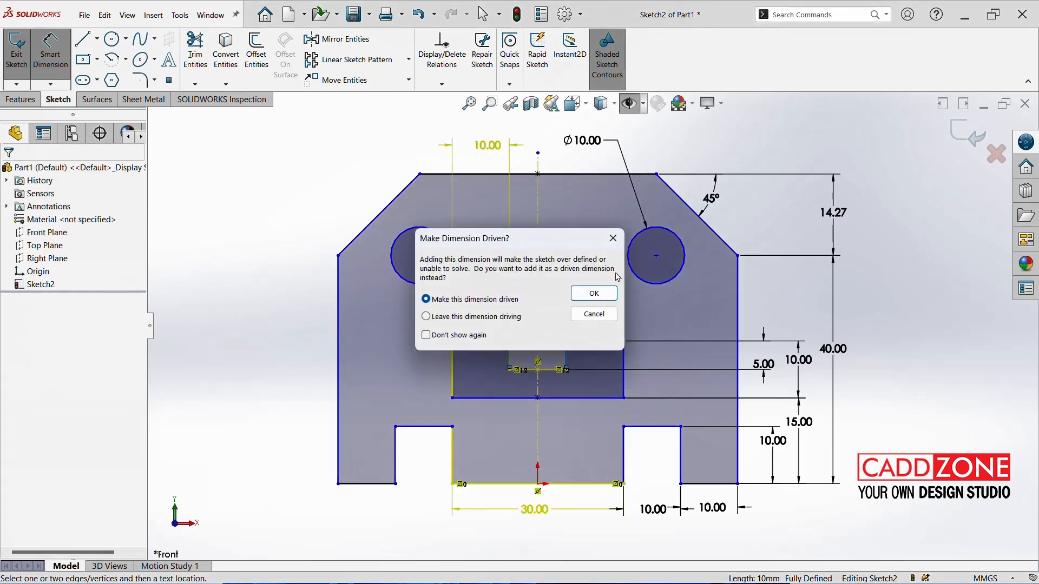
click(594, 314)
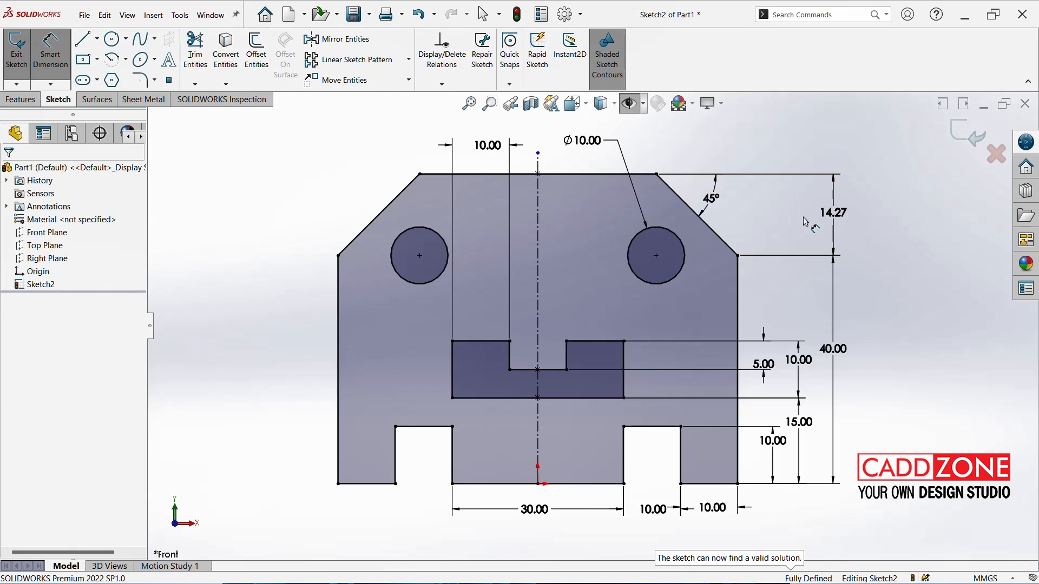
Reposition the 5 mm cutout step dimension slightly and exit the sketch
click(771, 358)
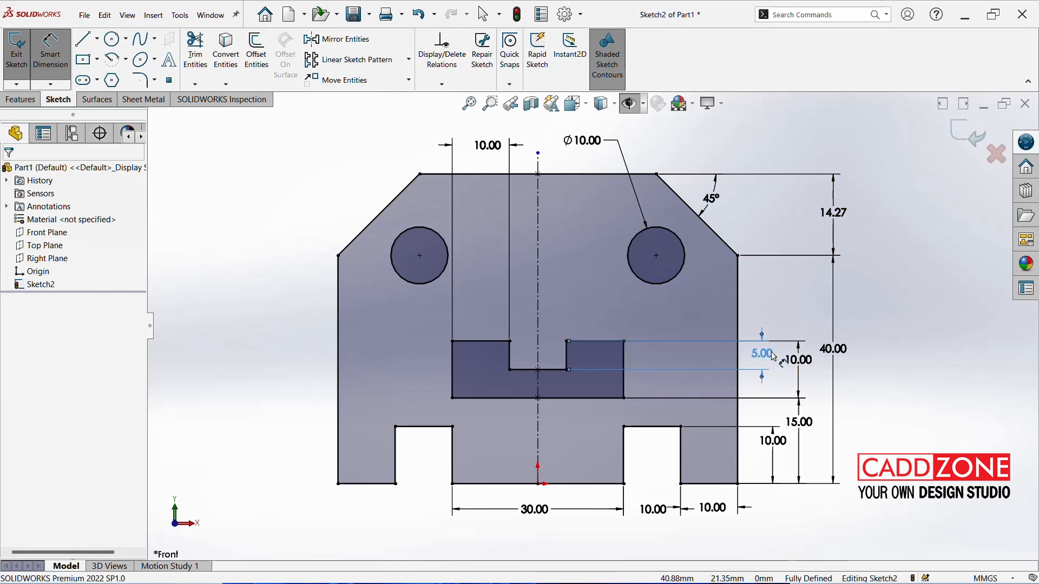
click(920, 318)
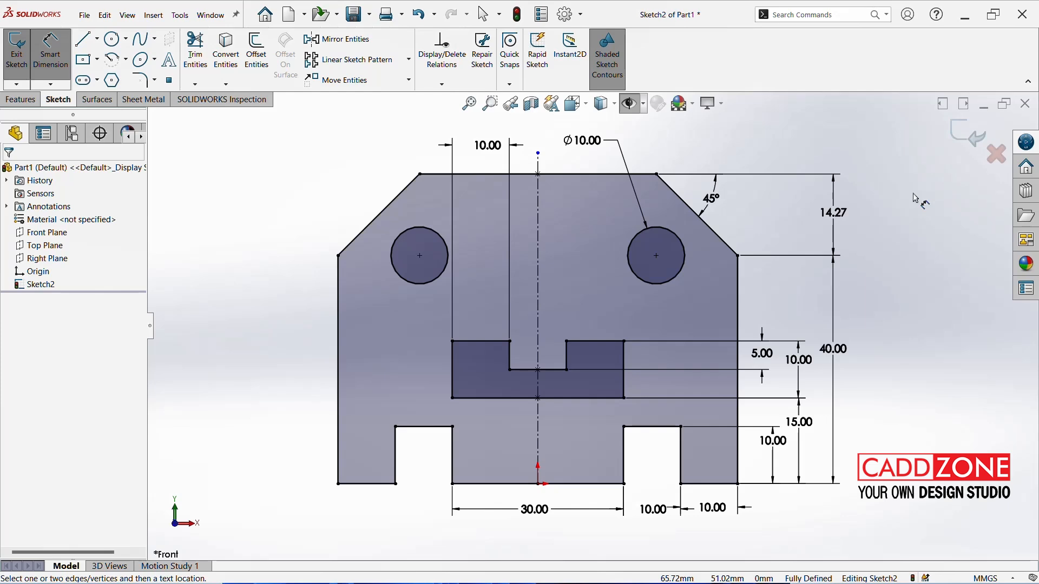
click(967, 135)
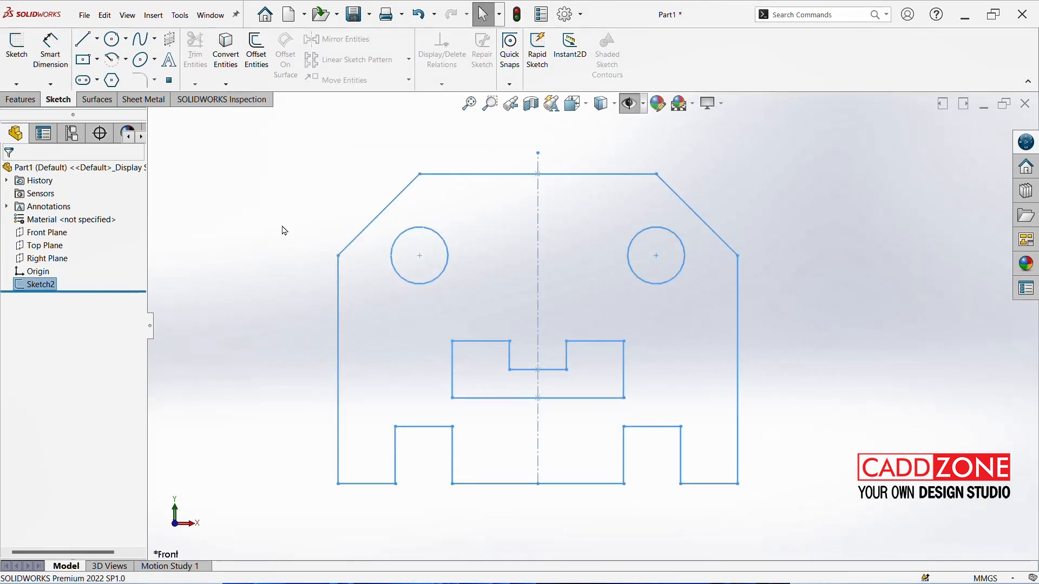
Start a boss extrusion of the mirrored profile sketch in isometric view, with Mid Plane as the end condition
click(21, 101)
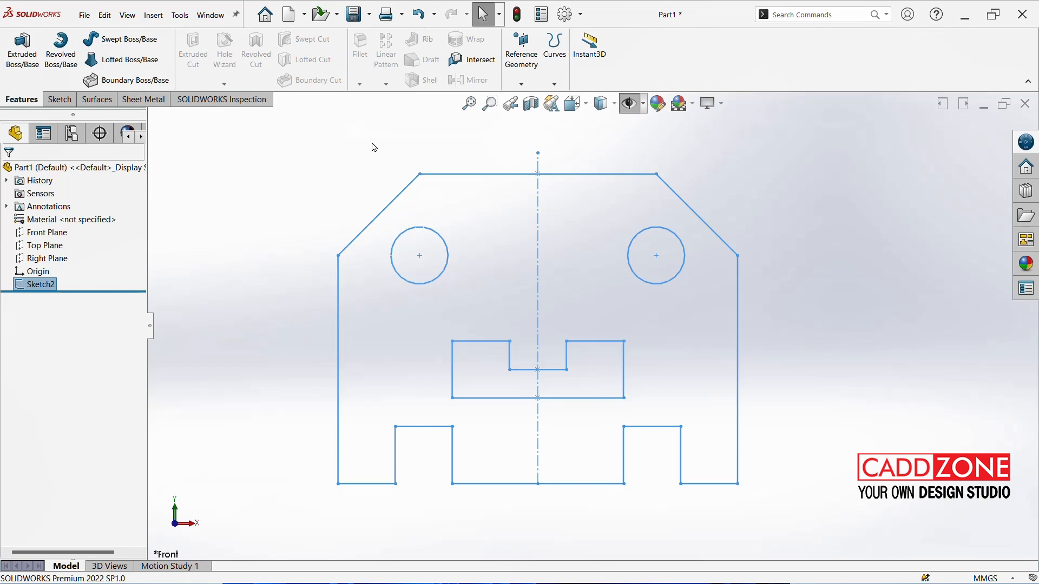
key(ctrl+7)
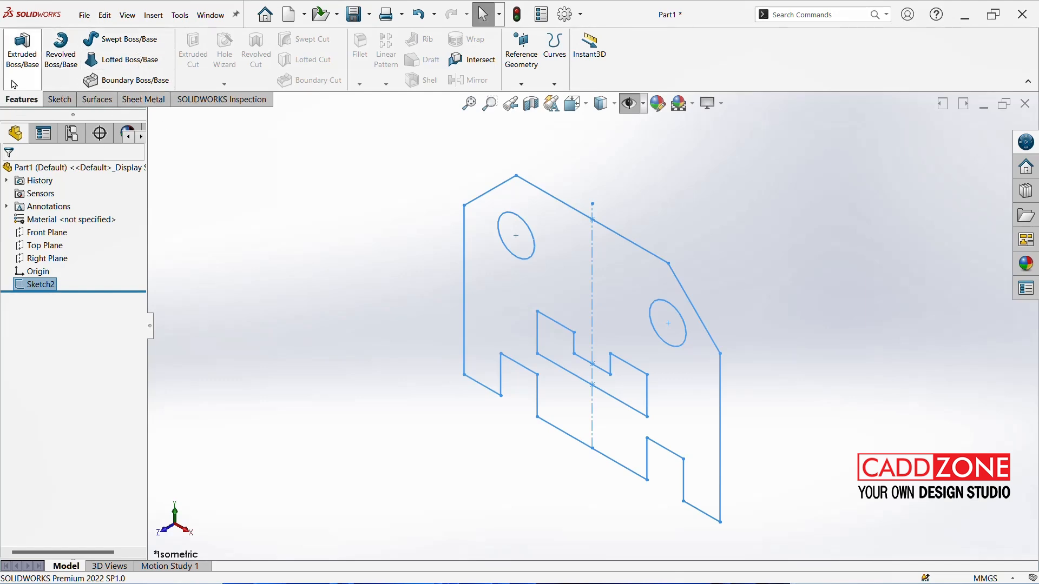
click(27, 60)
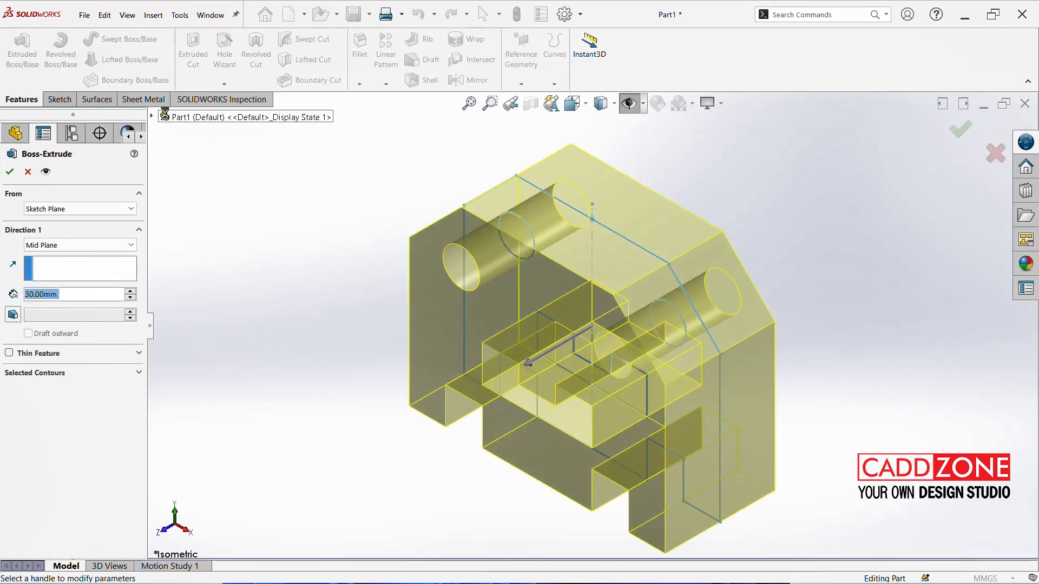
click(153, 117)
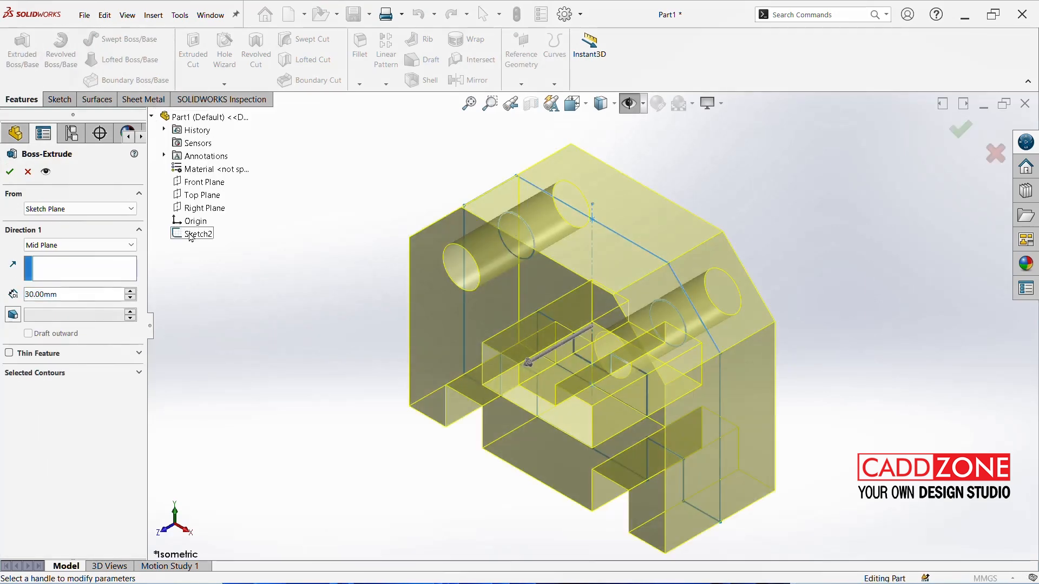
click(191, 238)
click(63, 248)
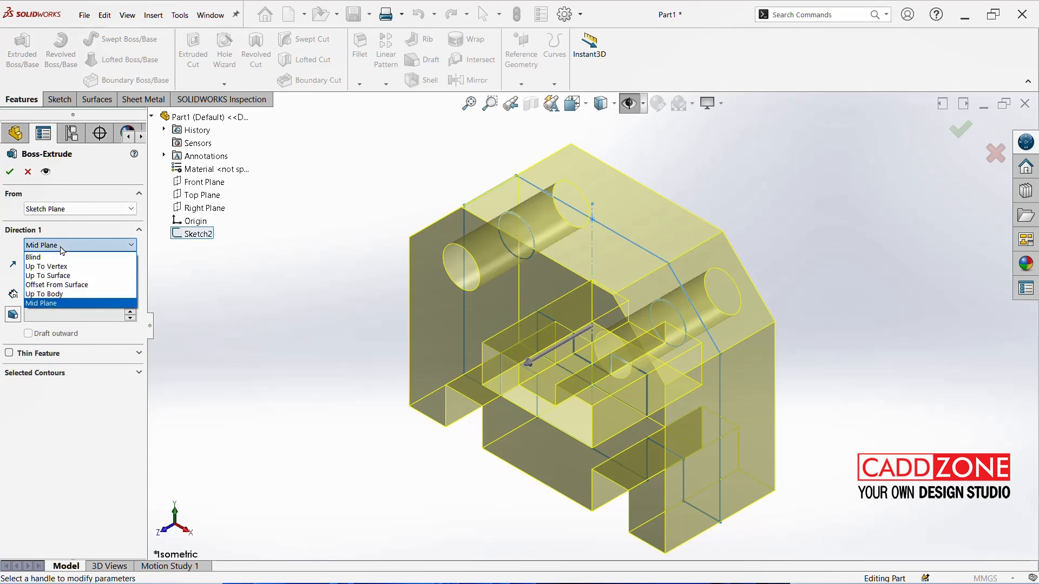
click(55, 304)
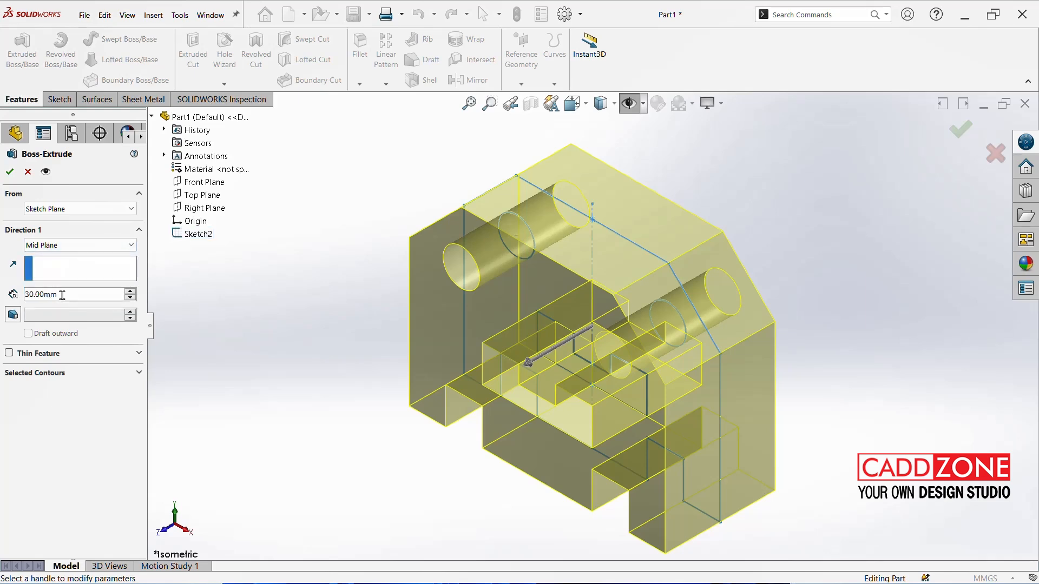
Try extrusion depths of 10 mm and 15 mm for the mirrored profile
click(130, 298)
click(131, 298)
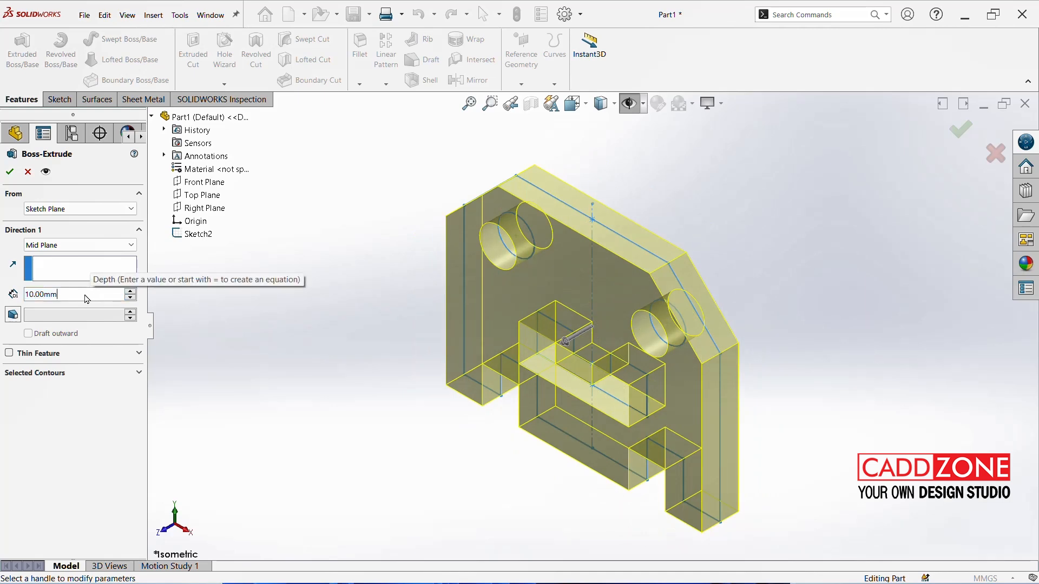
text(15)
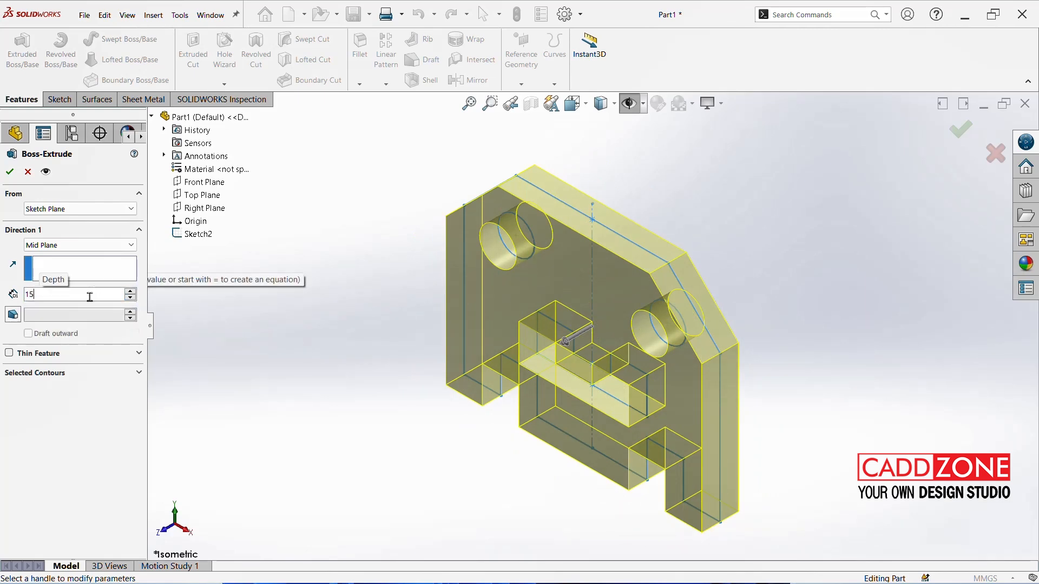
key(Return)
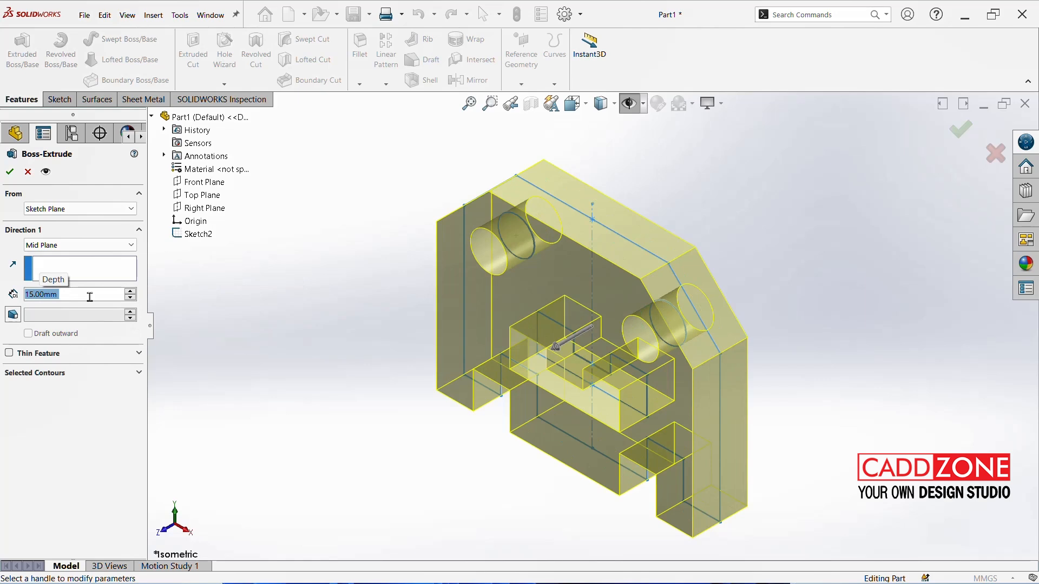
Set the extrusion depth to 12 mm and finish the boss feature
text(12)
key(Return)
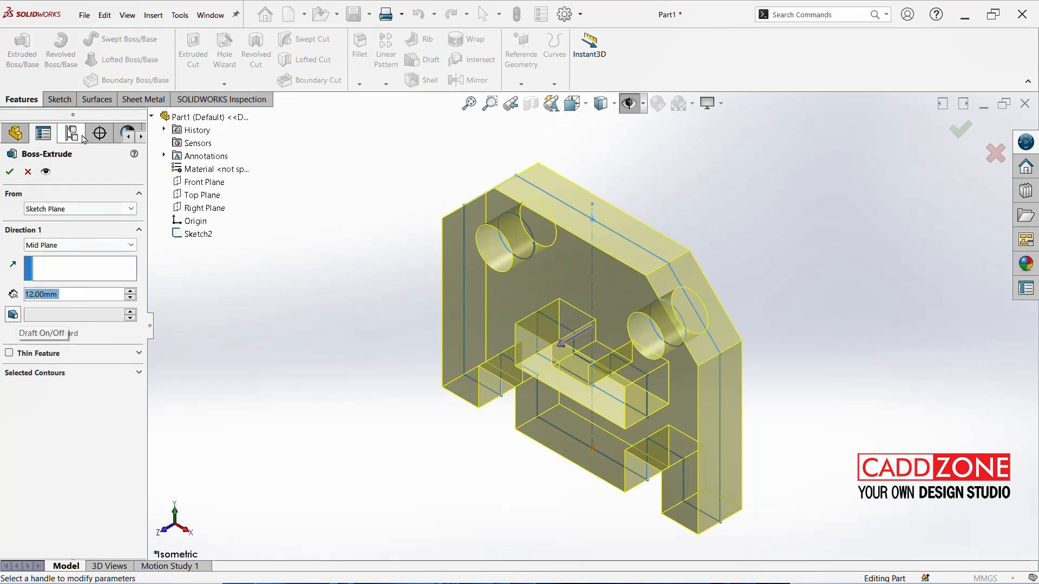
click(10, 171)
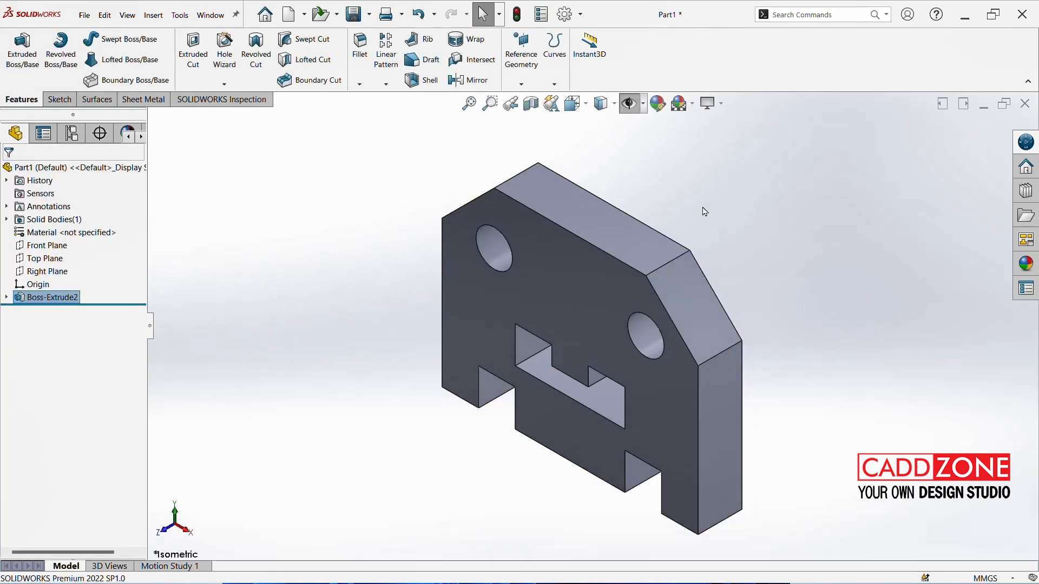